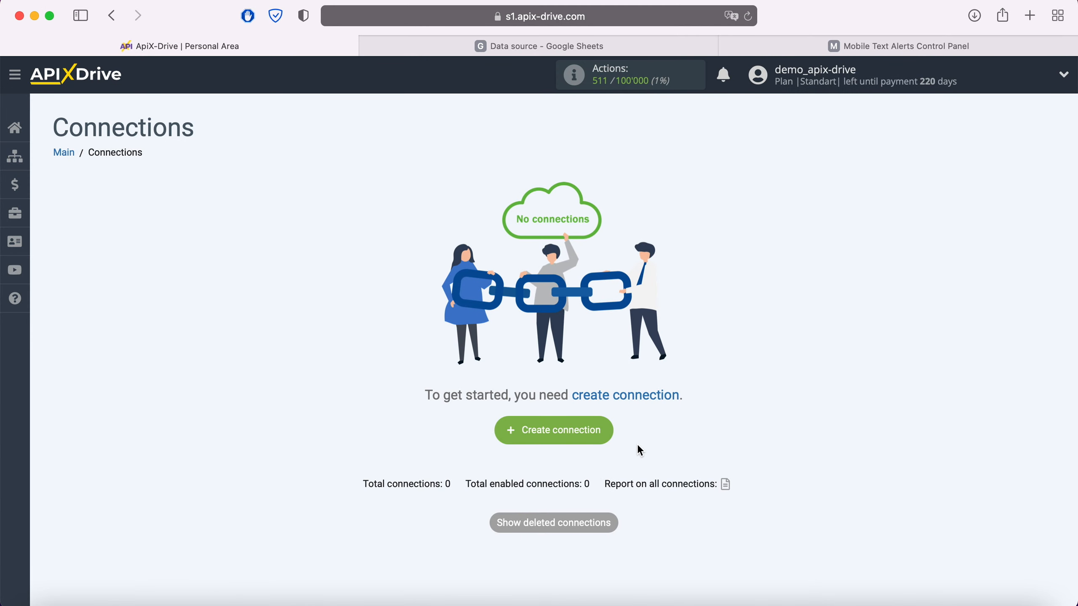
Create a new connection with Google Sheets as the data source system.
left_click(608, 430)
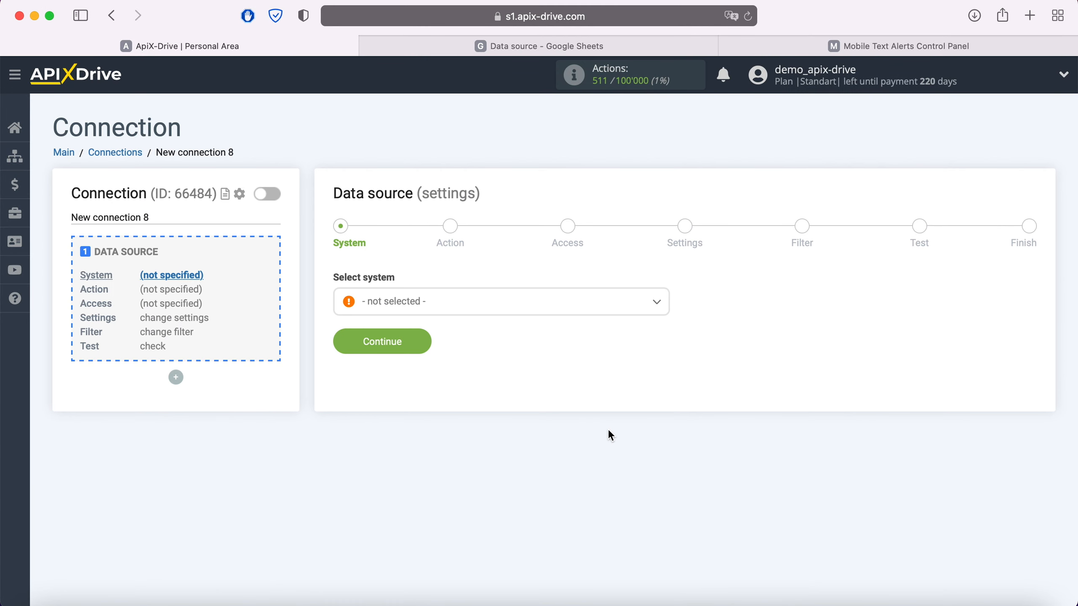
left_click(495, 316)
scroll(515, 400, "down", 15)
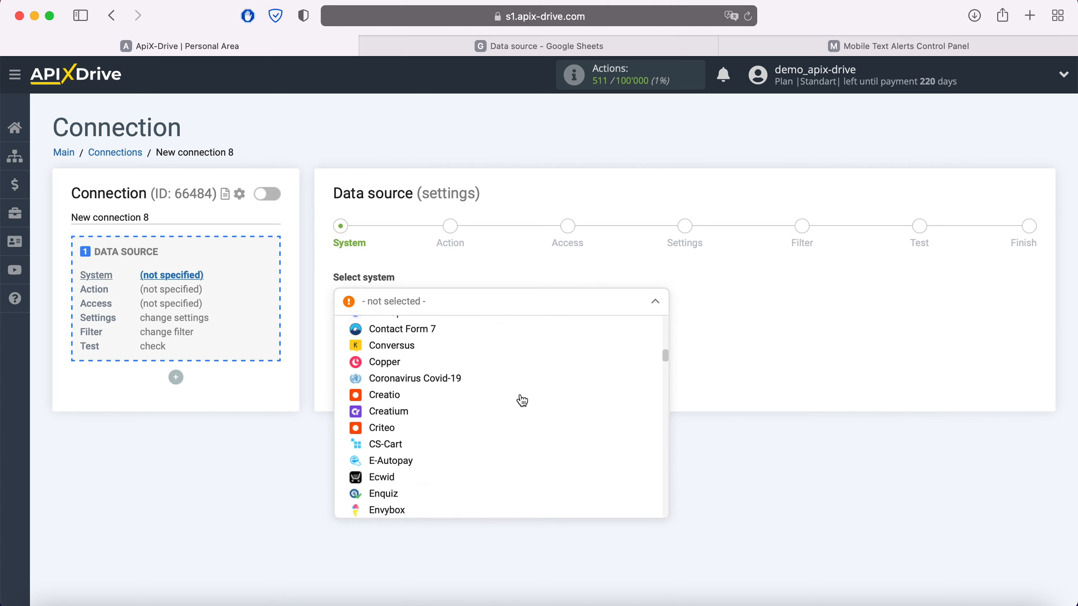
scroll(519, 400, "down", 10)
left_click(425, 427)
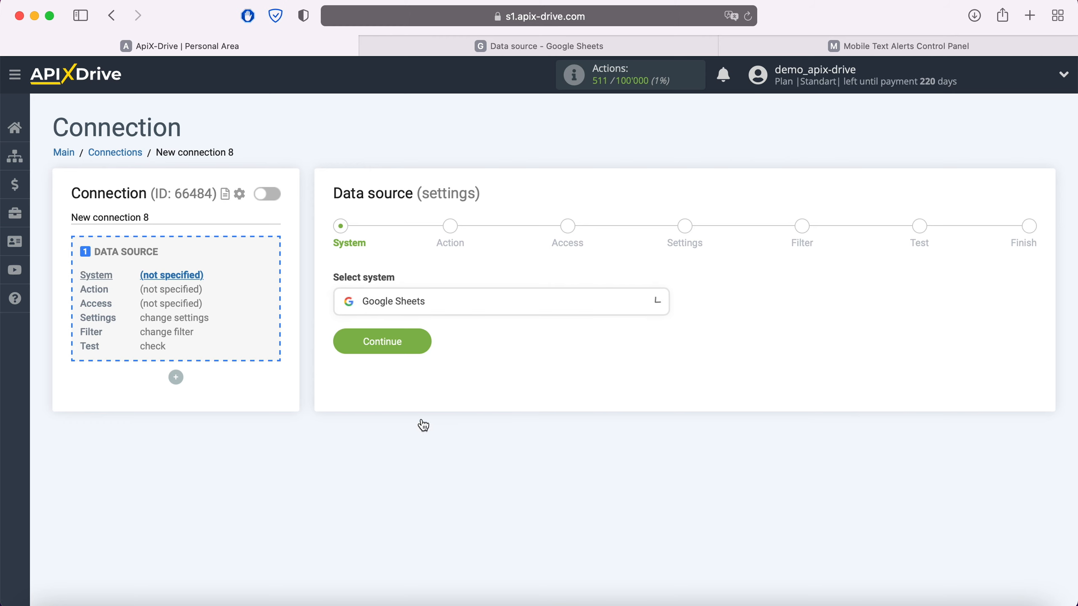
left_click(416, 336)
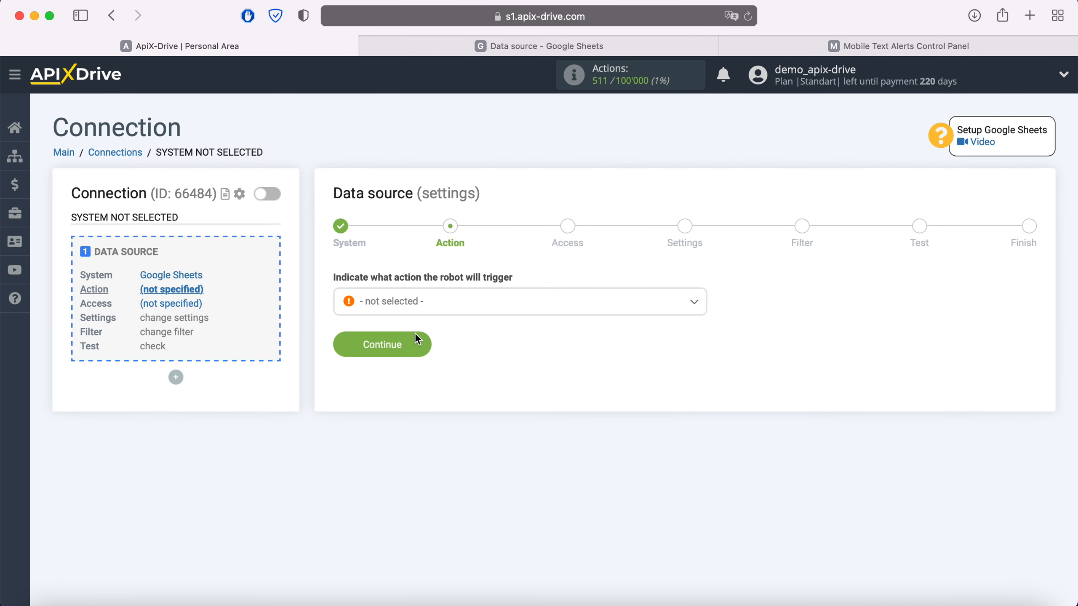
Set the data source action to Get Rows (new) and continue to the access stage.
left_click(467, 302)
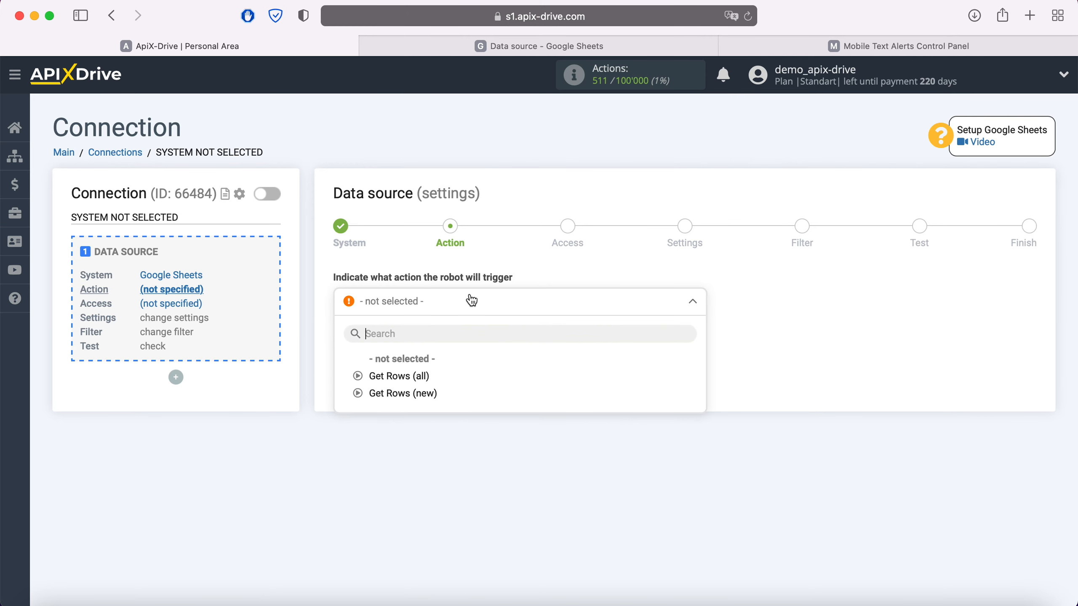
left_click(429, 392)
left_click(426, 346)
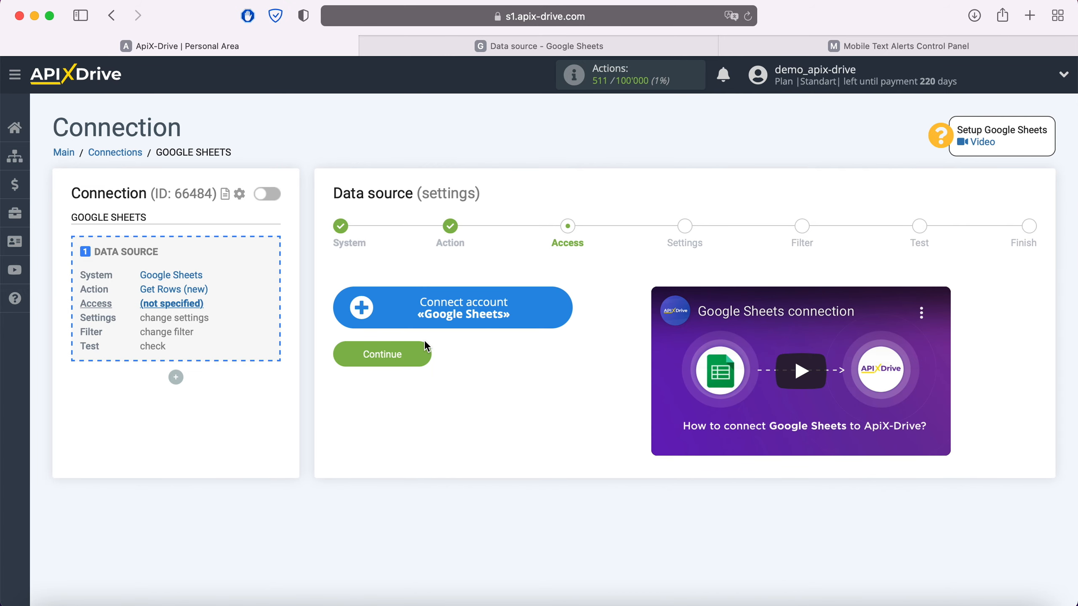
Start connecting a Google Sheets account and sign in to Google with the saved account e-mail and password.
left_click(559, 316)
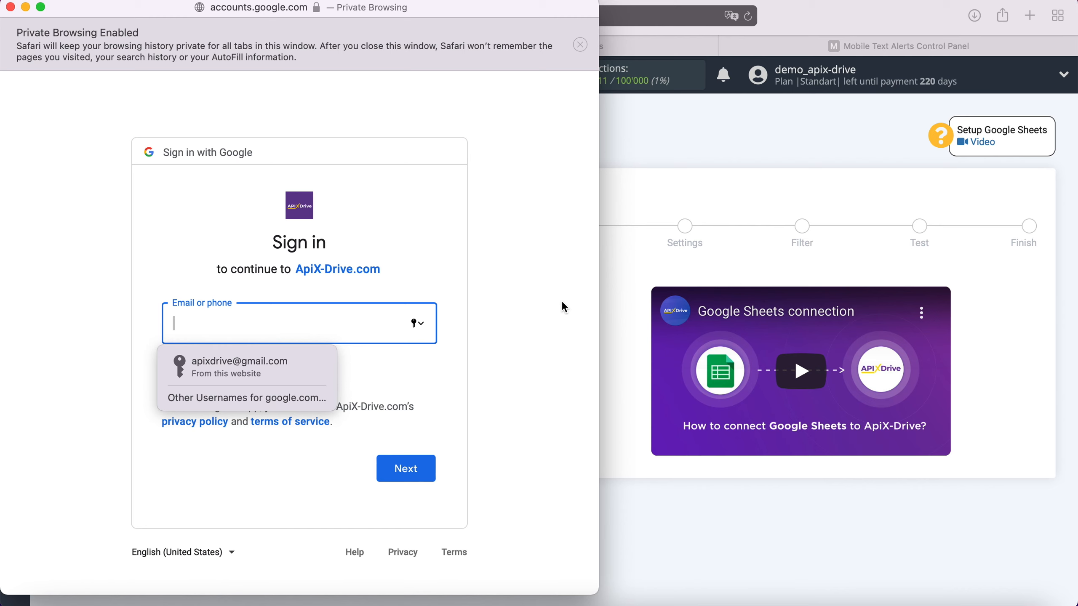
left_click(271, 363)
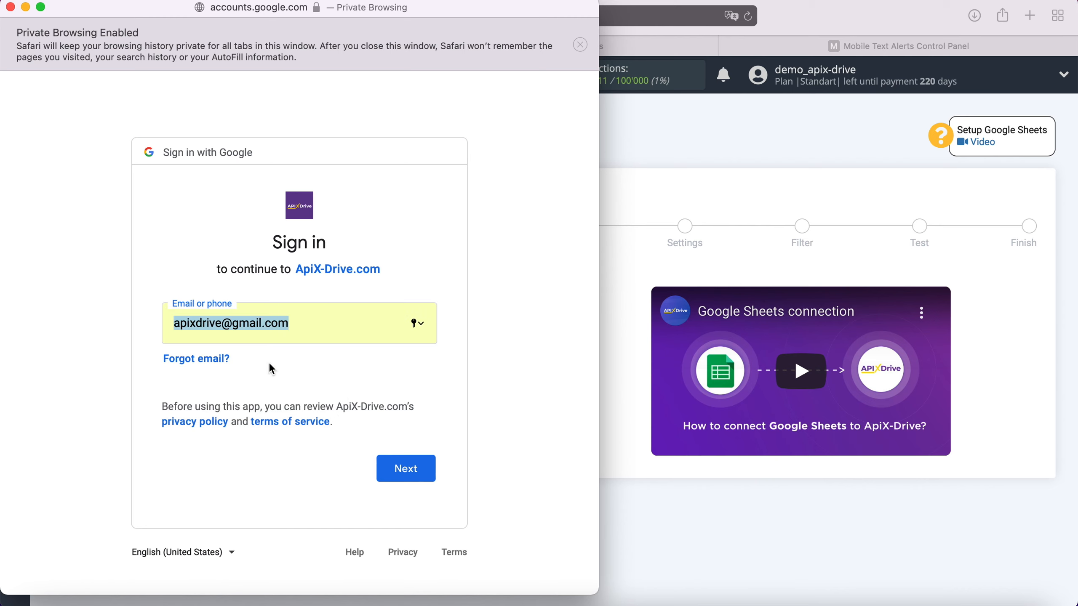
left_click(424, 471)
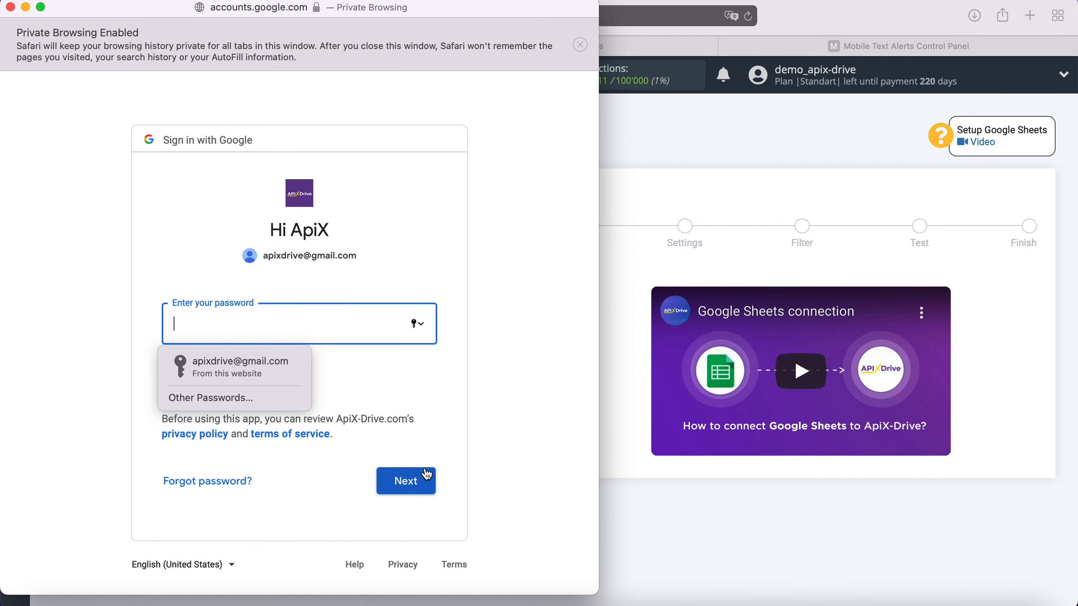
left_click(271, 367)
left_click(429, 482)
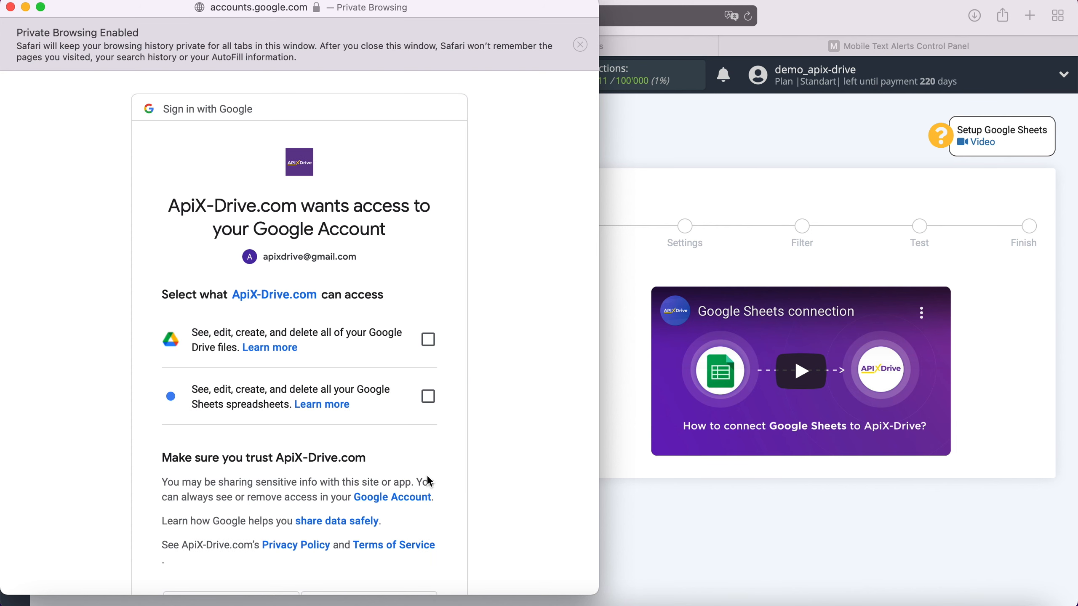
Grant ApiX-Drive.com access to all Google Drive files and Google Sheets spreadsheets, and approve the request.
left_click(428, 340)
left_click(429, 397)
scroll(476, 387, "down", 3)
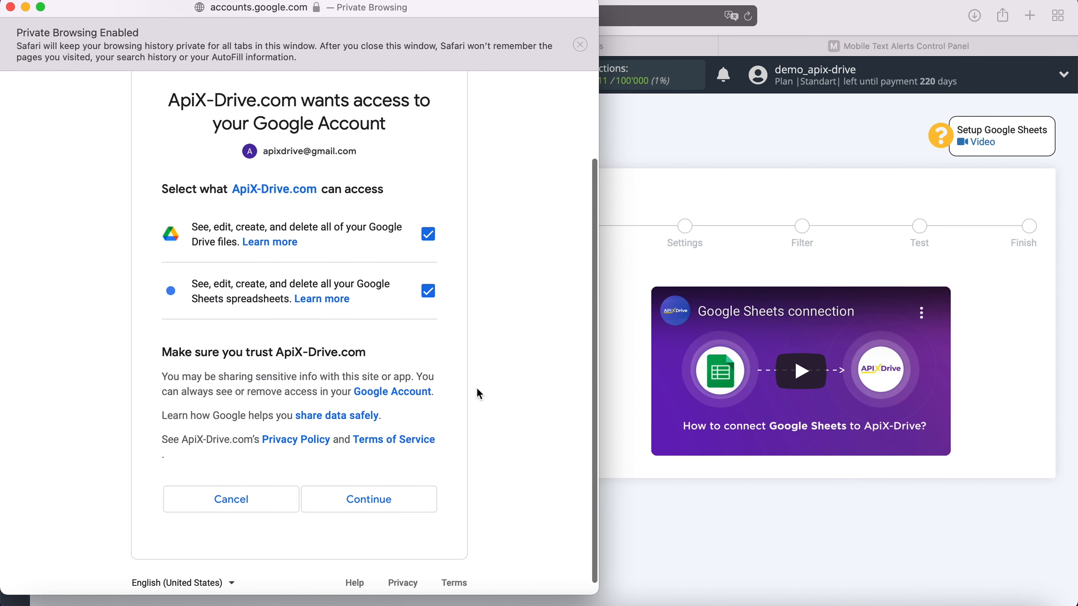
left_click(404, 497)
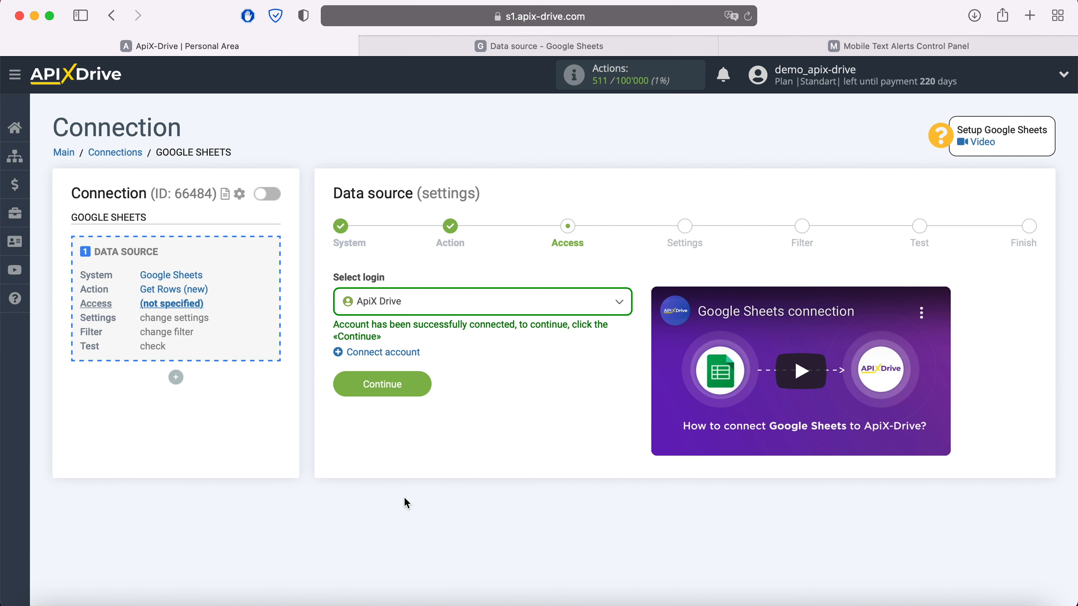
Choose the connected ApiX Drive login for the data source and continue to its settings.
left_click(467, 306)
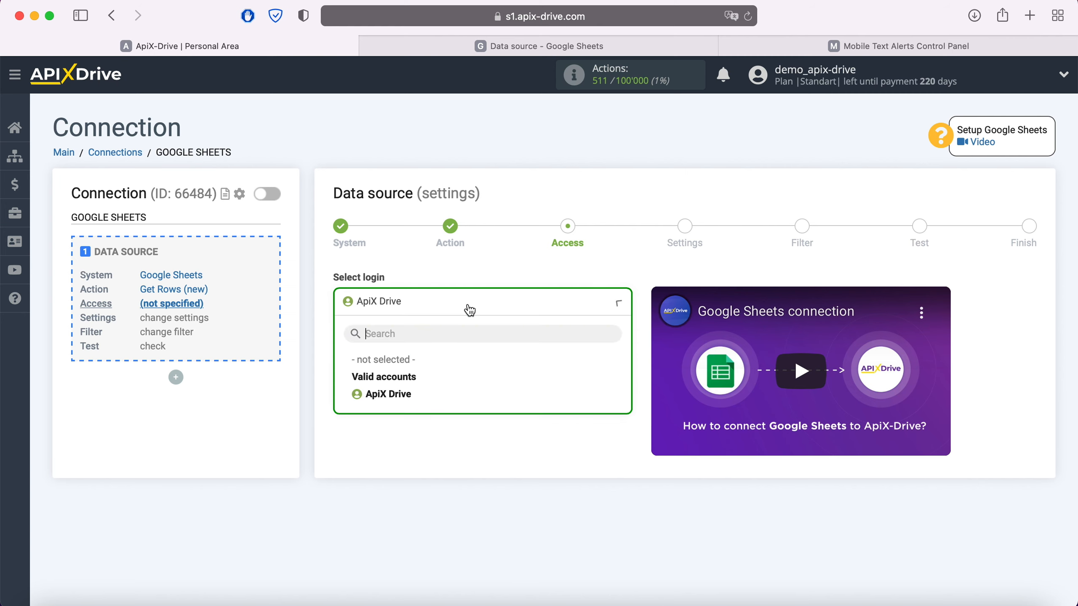
left_click(414, 397)
left_click(422, 381)
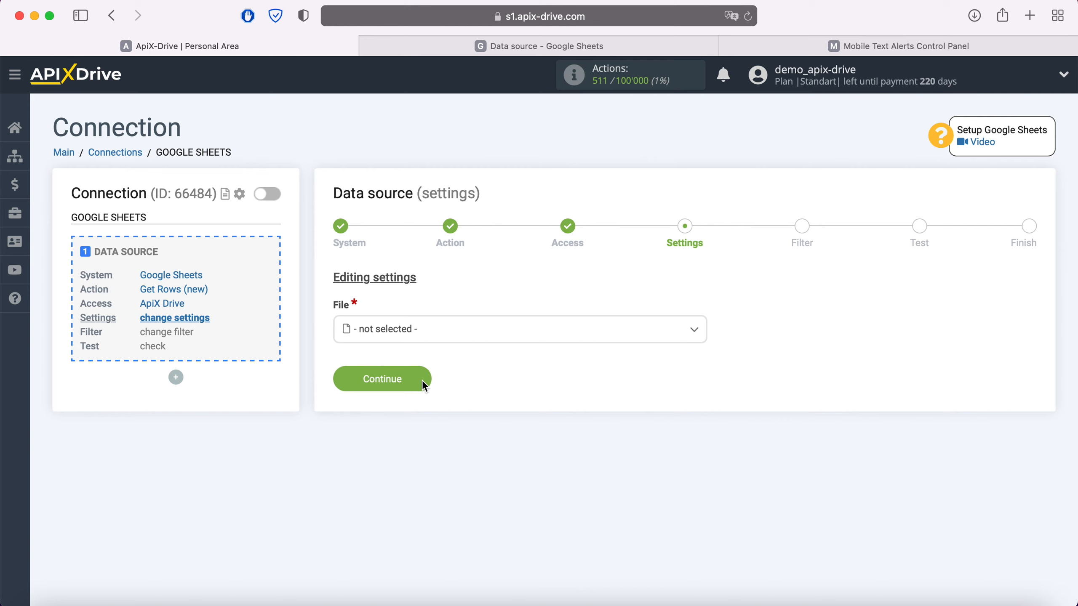
Select the Data source file and its Data source sheet as the place to read rows from.
left_click(446, 332)
left_click(414, 424)
left_click(405, 403)
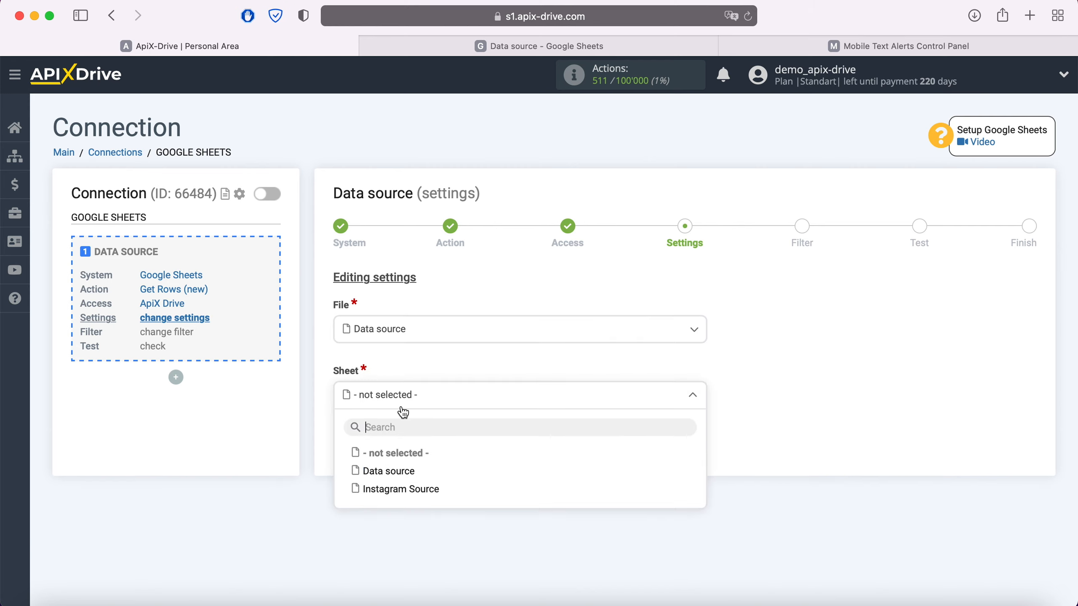
left_click(398, 472)
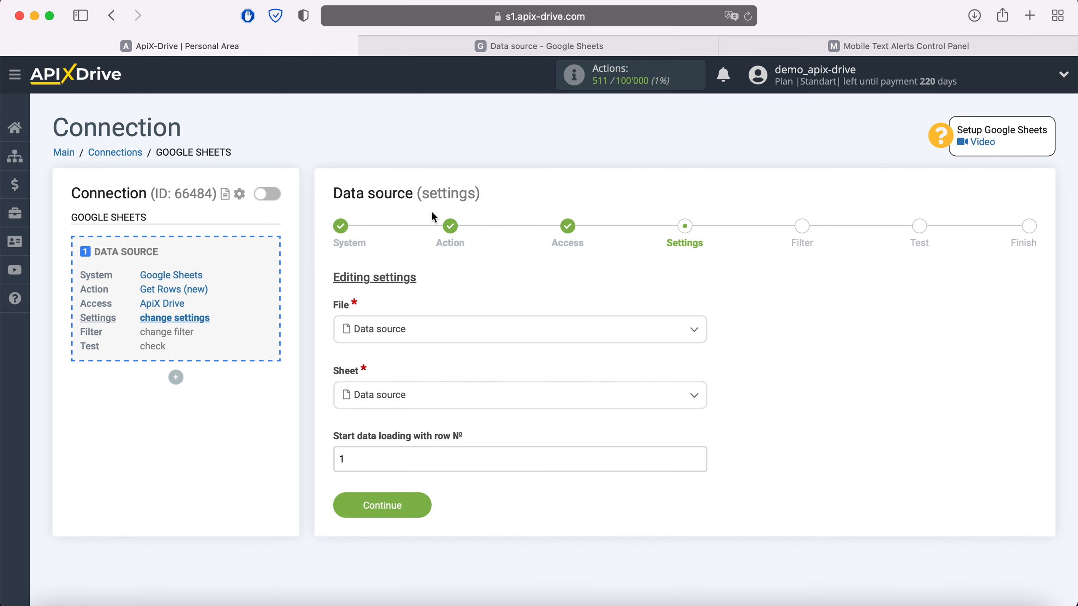
Check the row layout in the Data source spreadsheet, set data loading to start with row 2, and continue.
left_click(490, 45)
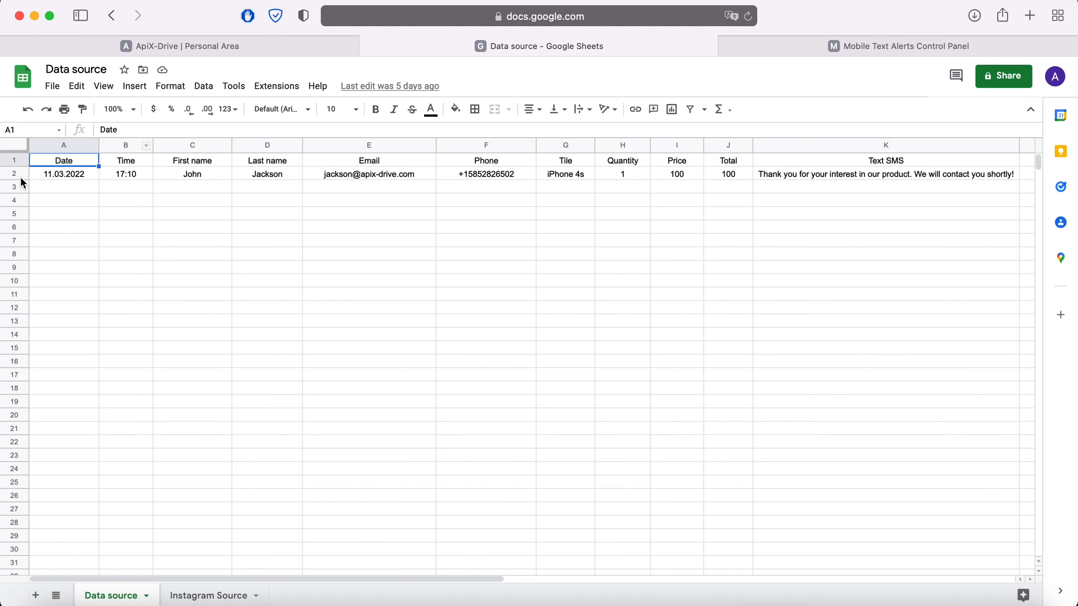
left_click(226, 46)
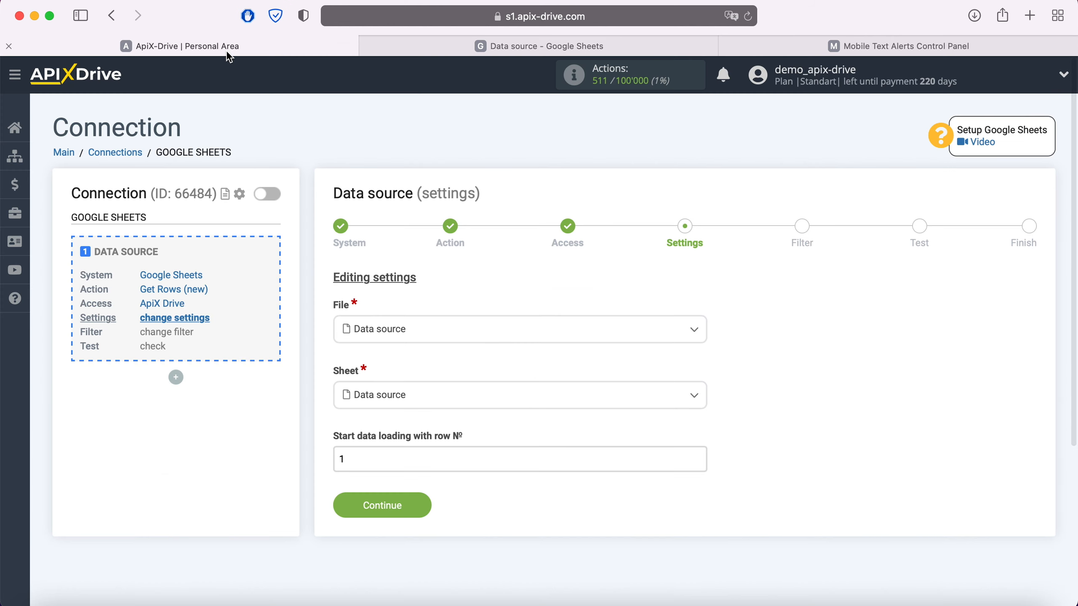
left_click_drag(351, 459, 314, 458)
type("2")
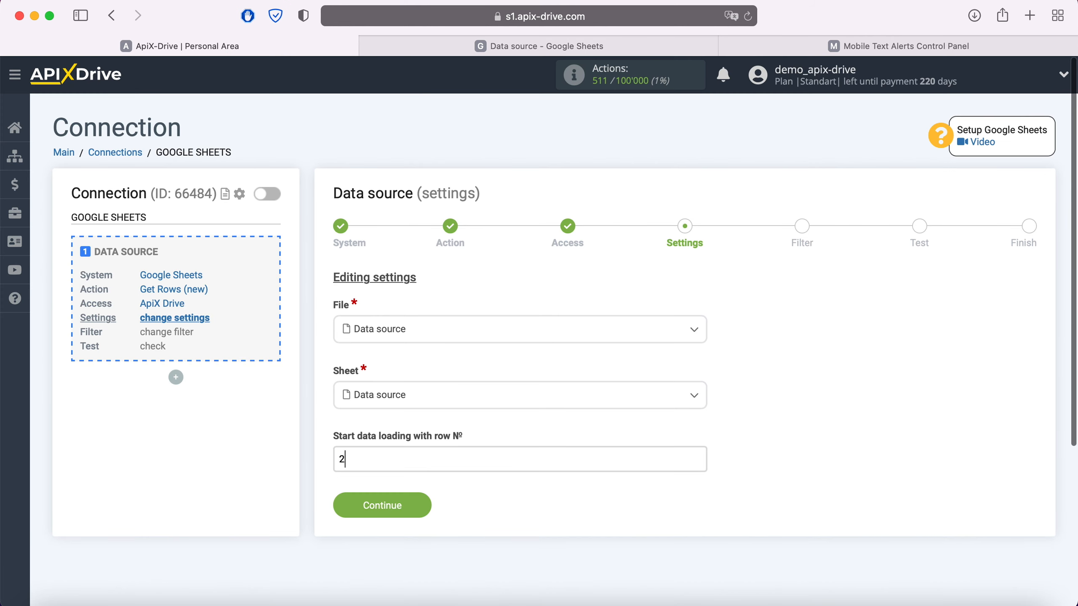
left_click(424, 506)
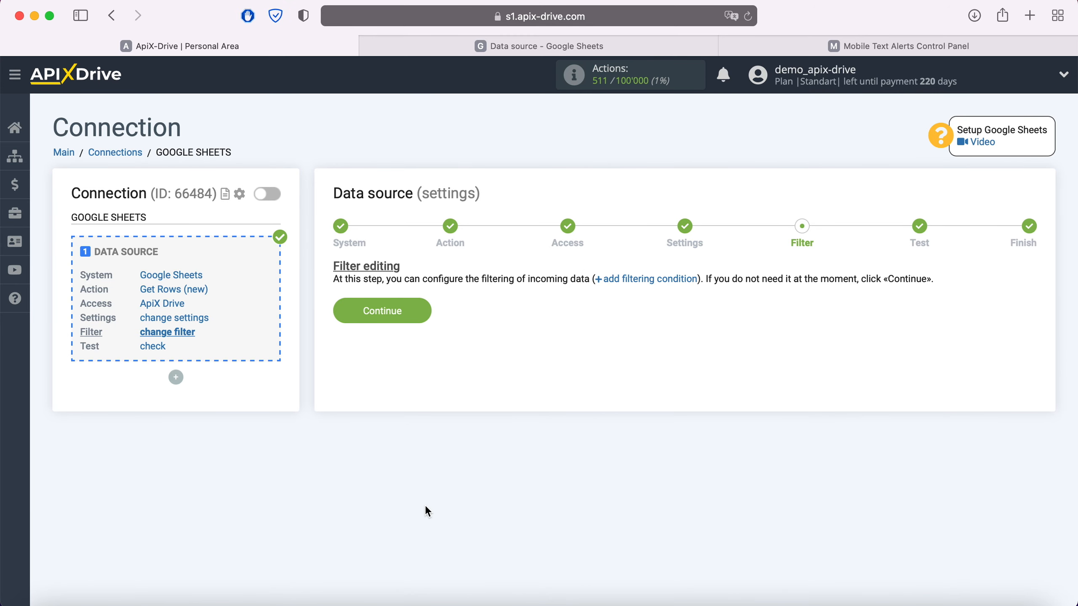
Finish the data source setup without a filter, accept the test data, and start configuring data receiving.
left_click(423, 311)
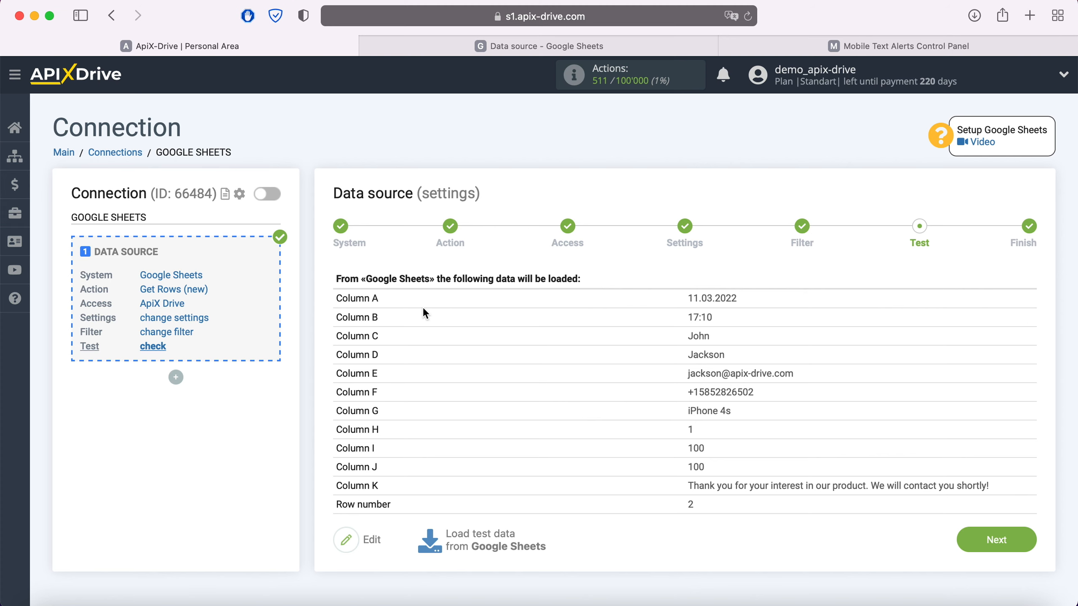
left_click(1025, 543)
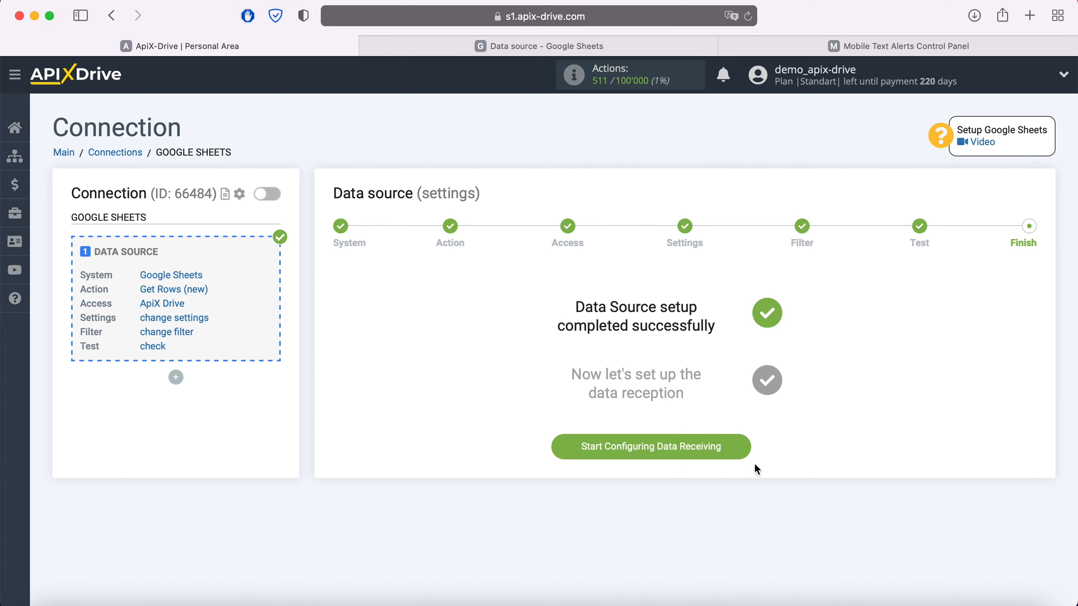
left_click(739, 445)
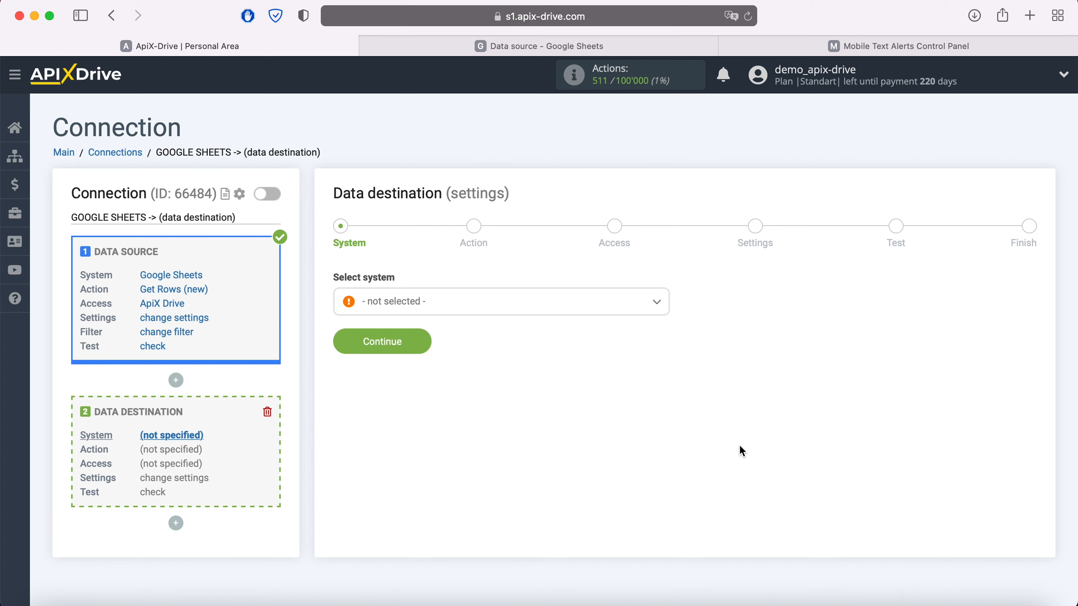
Select Mobile Text Alerts as the data destination system and continue.
left_click(533, 309)
scroll(538, 420, "down", 5)
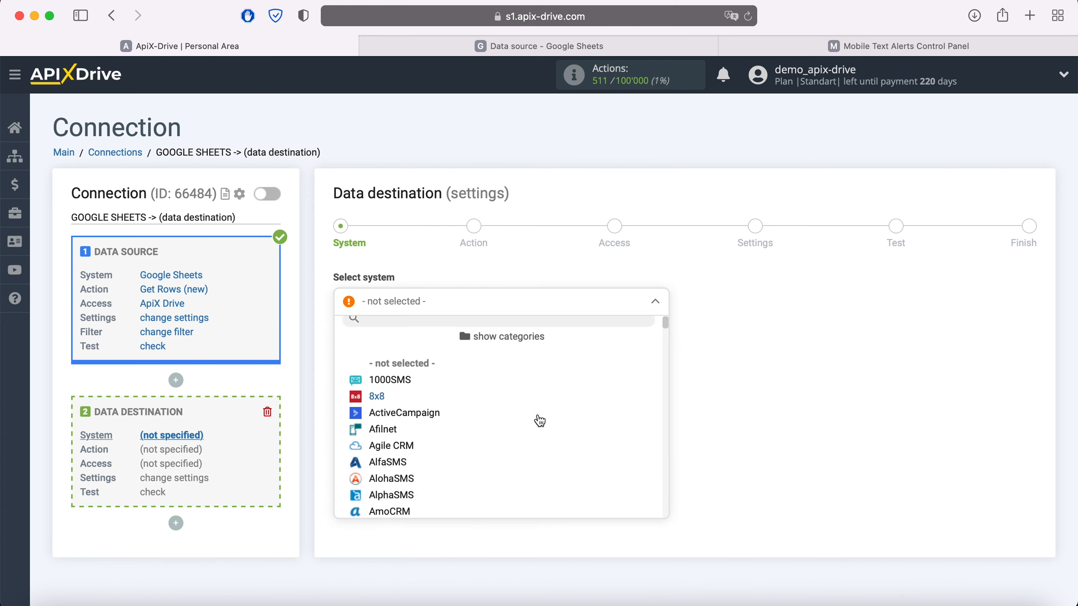
scroll(540, 421, "down", 20)
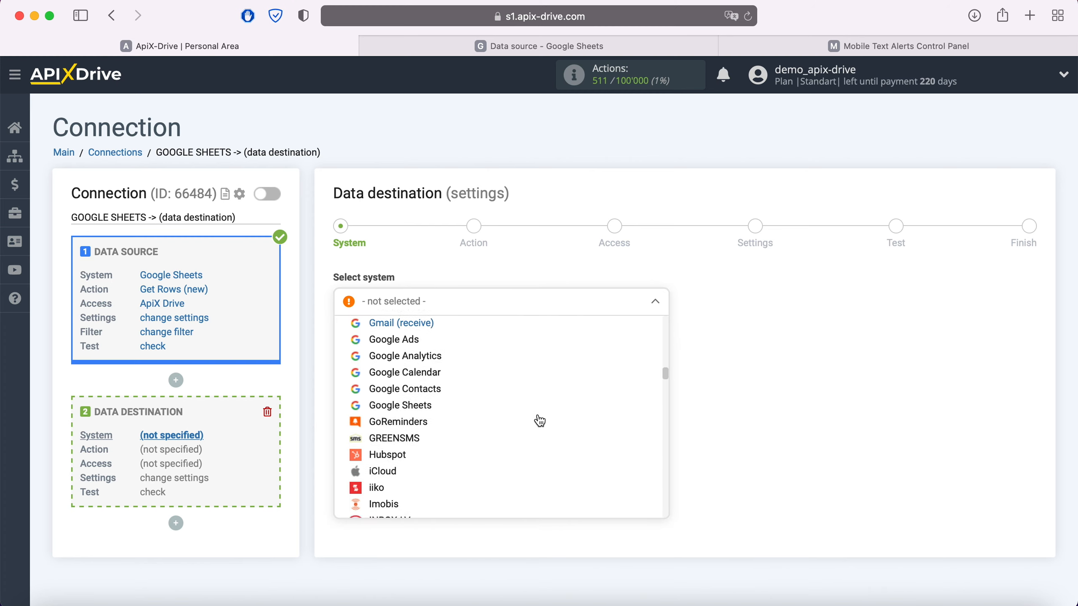
scroll(540, 421, "down", 15)
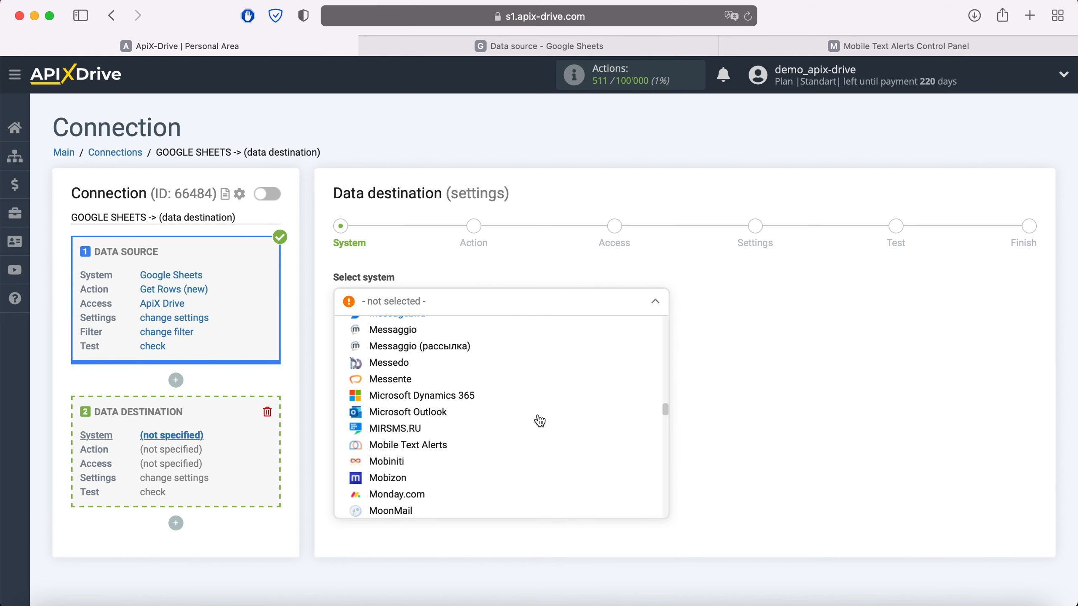
left_click(429, 411)
left_click(422, 344)
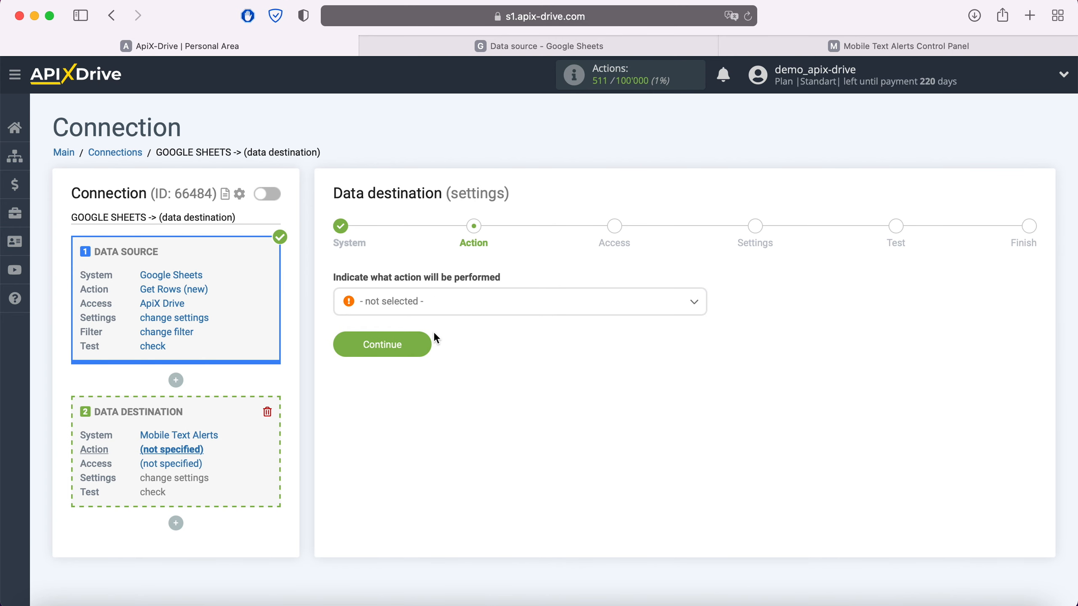
Set the data destination action to Send SMS and continue to the access stage.
left_click(454, 302)
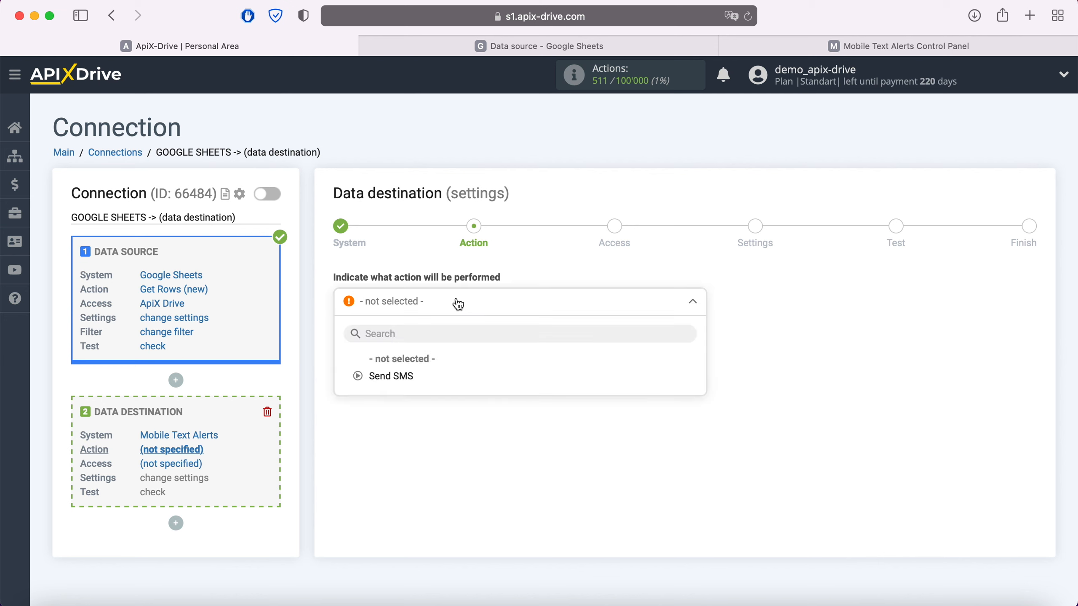
left_click(409, 376)
left_click(423, 348)
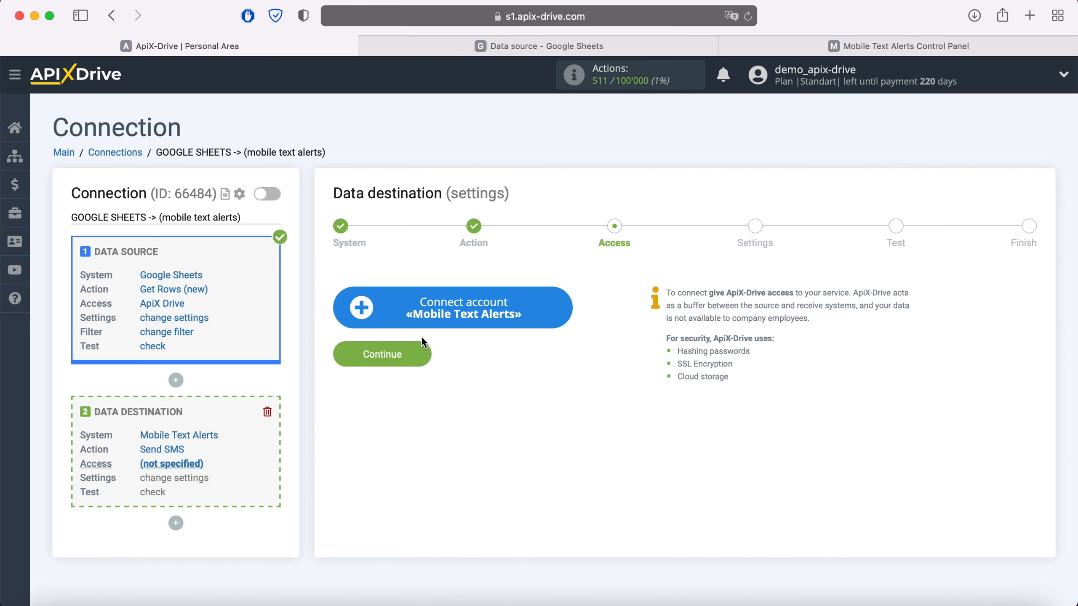
Start connecting a Mobile Text Alerts account and open the Developer Settings in the Mobile Text Alerts control panel.
left_click(562, 310)
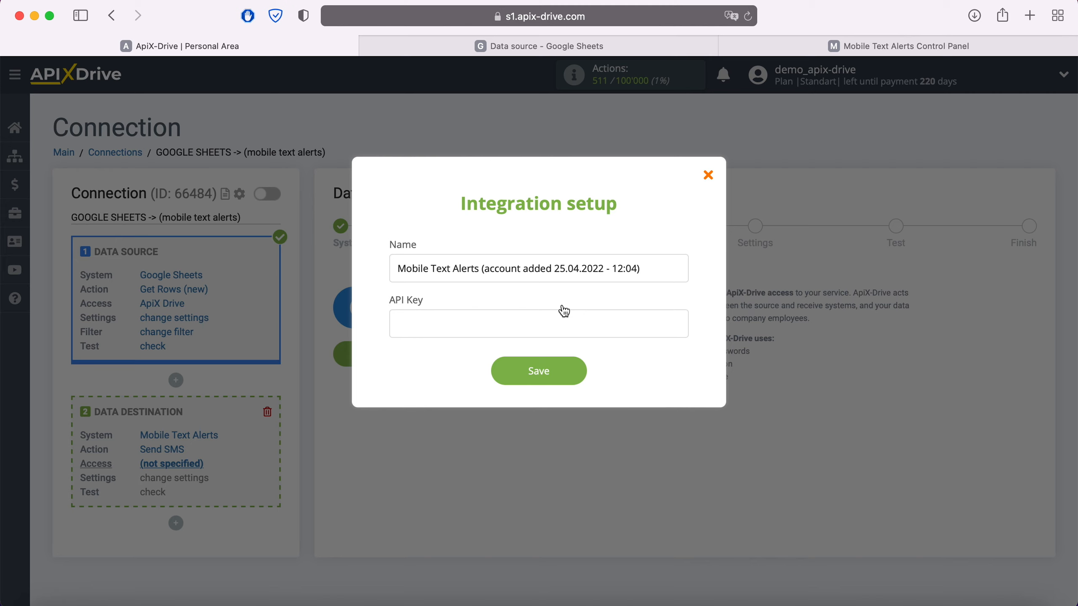
left_click(757, 44)
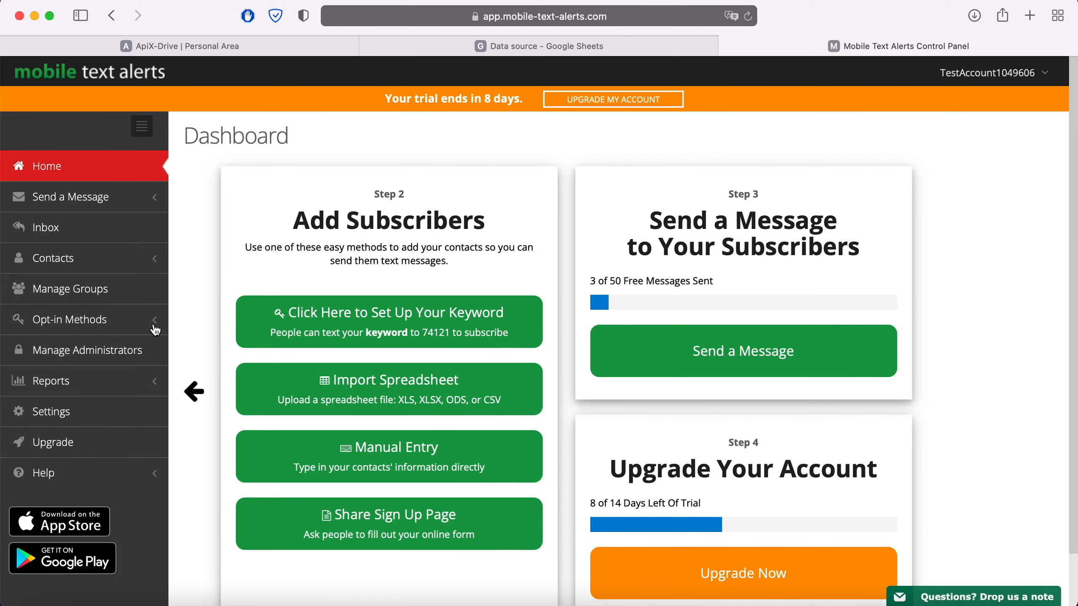
left_click(51, 412)
scroll(697, 296, "down", 4)
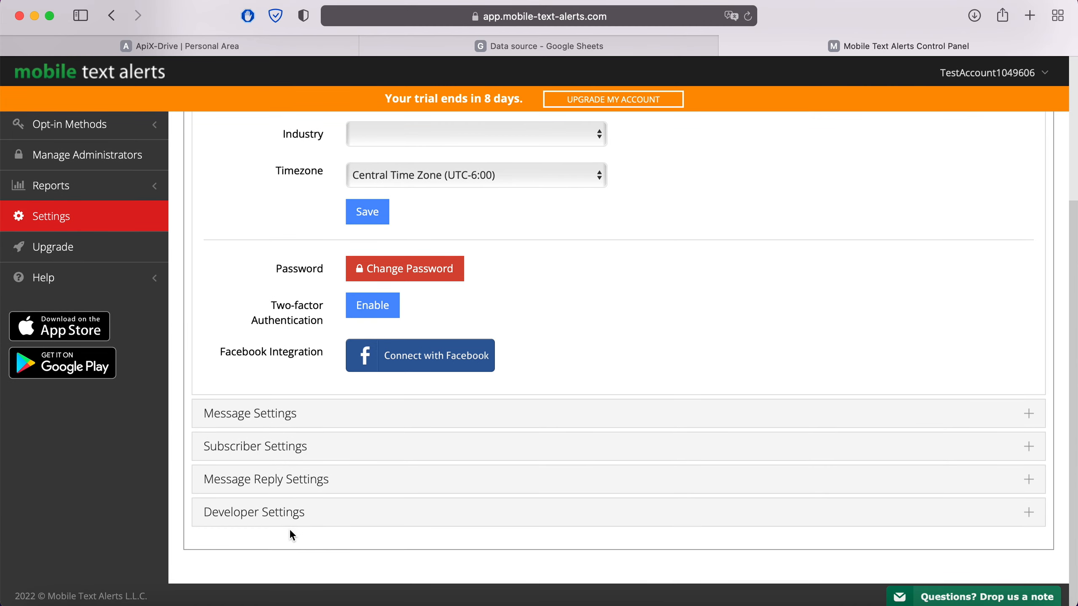
left_click(290, 509)
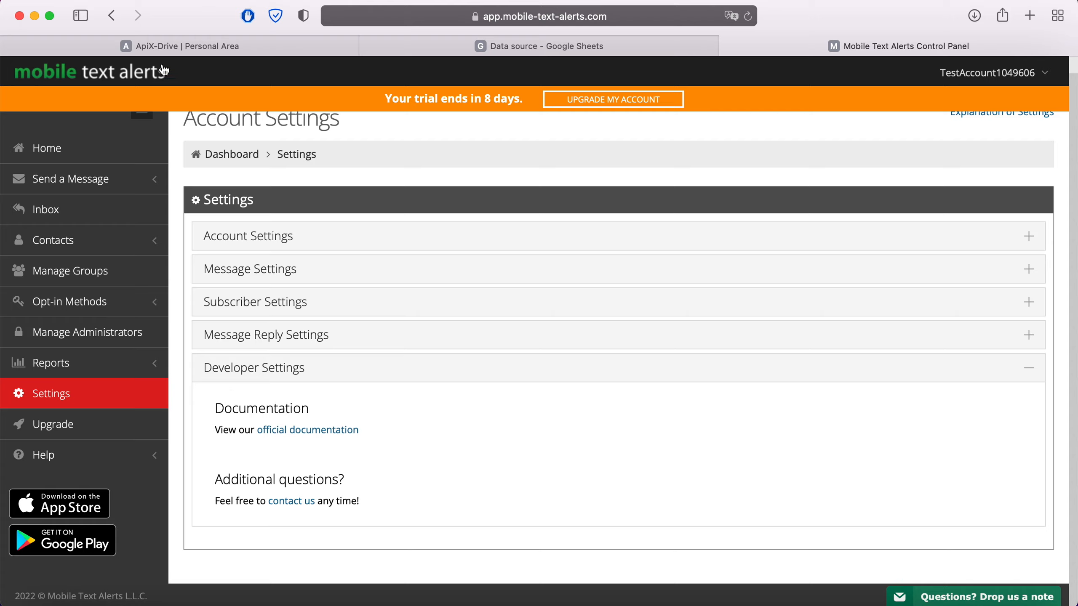
Return to the ApiX-Drive integration setup, paste the Mobile Text Alerts API key, and save the account connection.
left_click(165, 45)
right_click(431, 322)
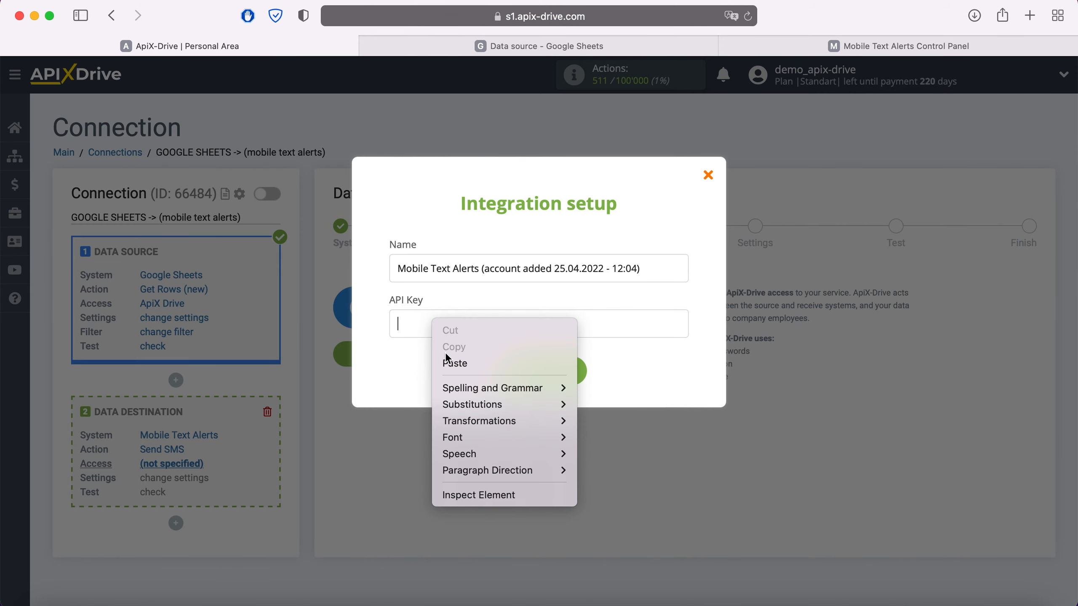
left_click(460, 362)
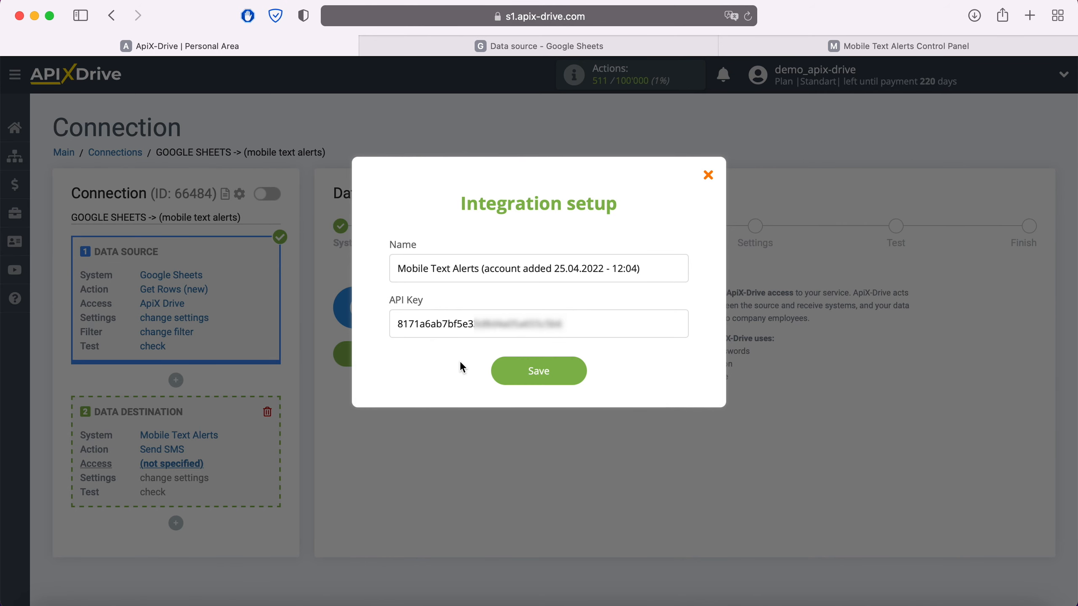
left_click(531, 381)
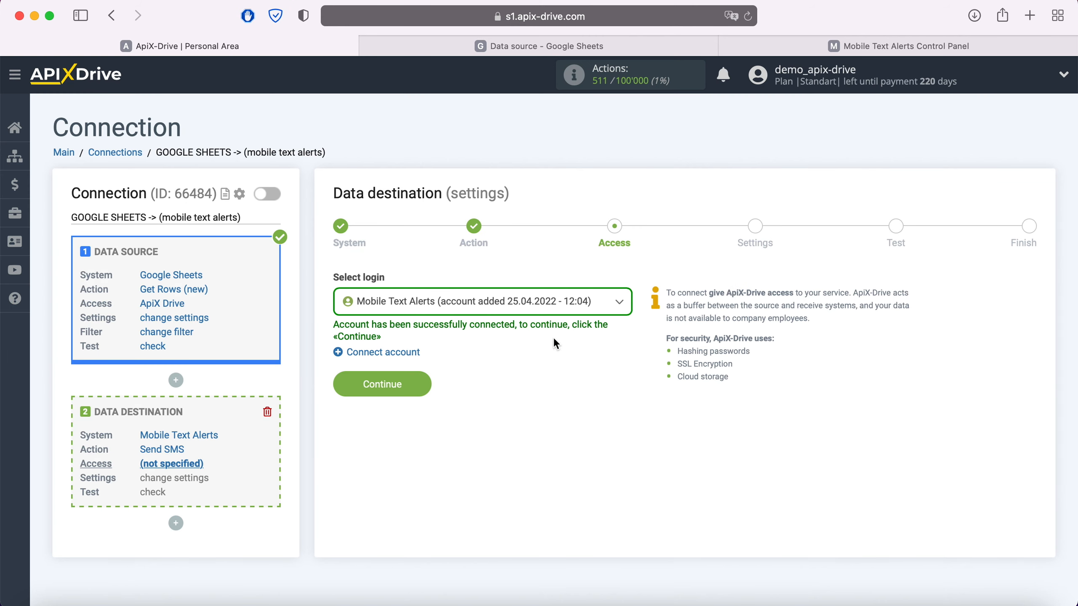
Choose the newly connected Mobile Text Alerts account as the login and continue to the data destination settings.
left_click(552, 303)
left_click(488, 394)
left_click(426, 390)
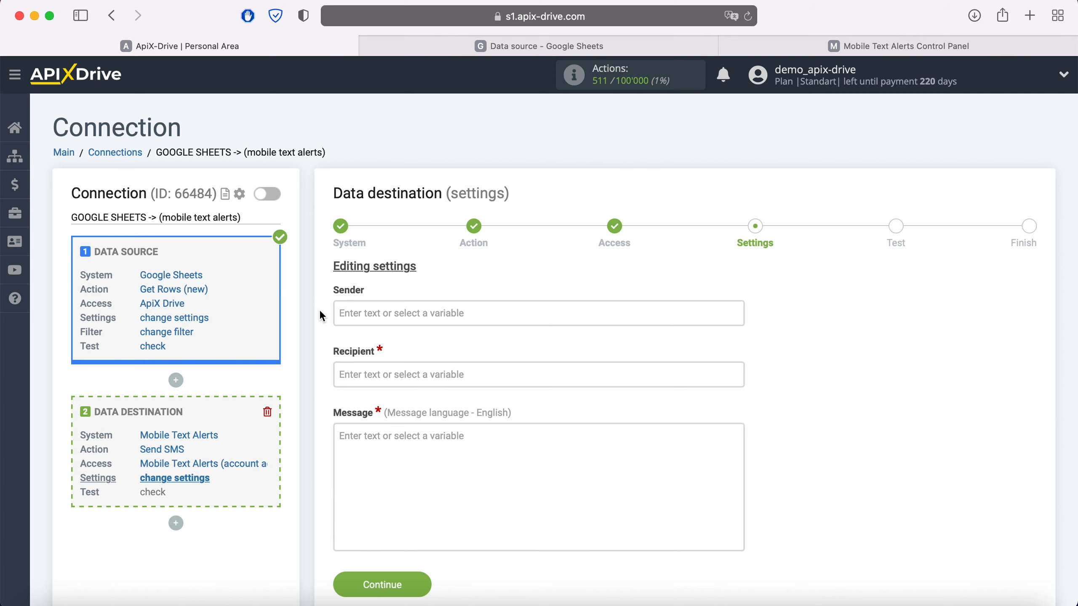
Set the SMS sender to Administrator and the recipient to the Google Sheets Column F variable.
left_click(364, 316)
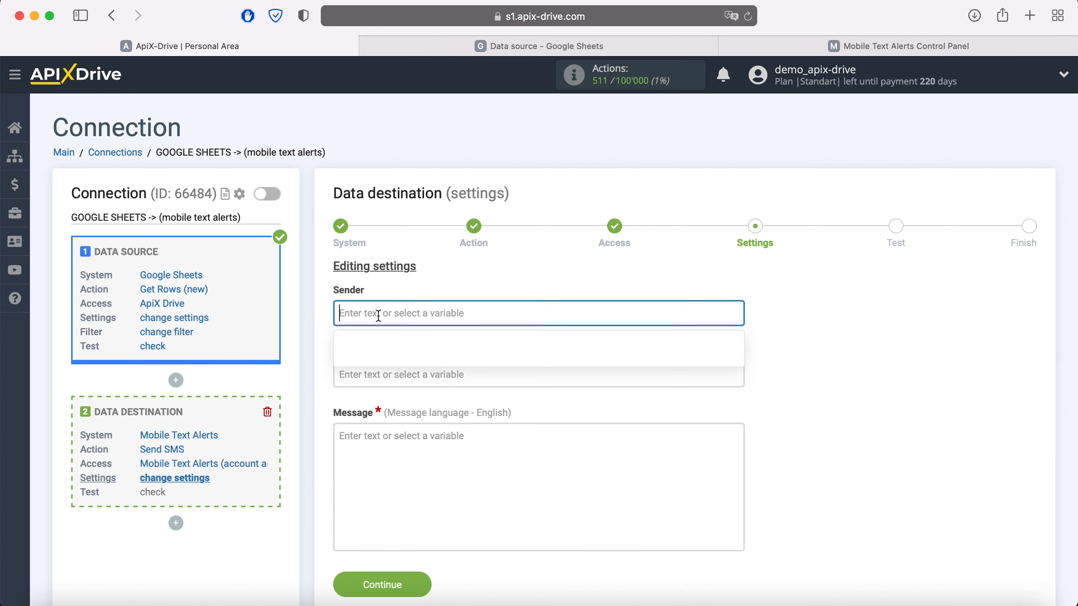
type("Administrator")
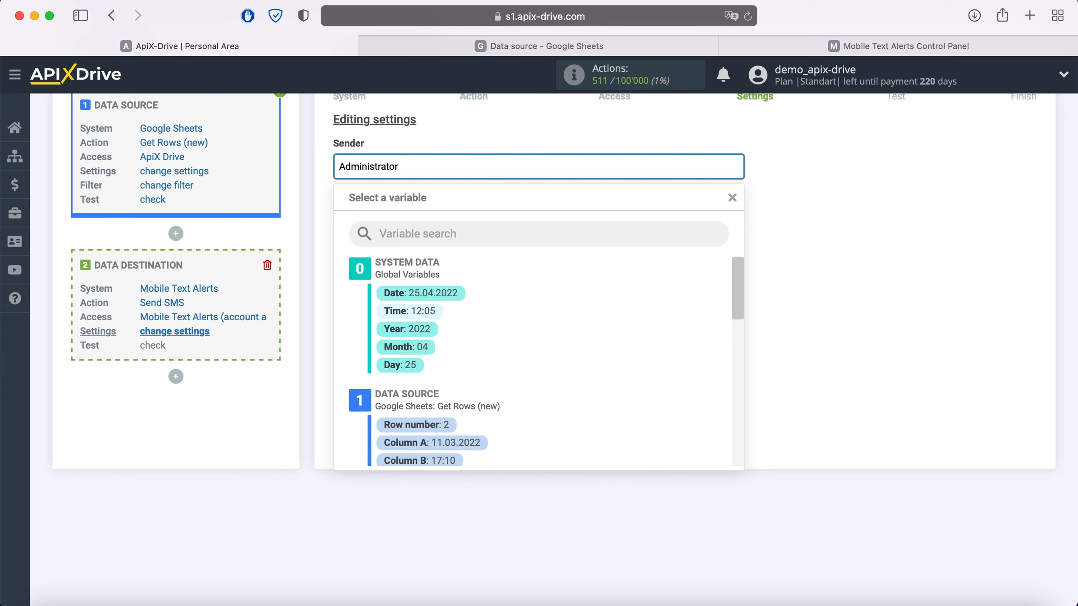
left_click(324, 244)
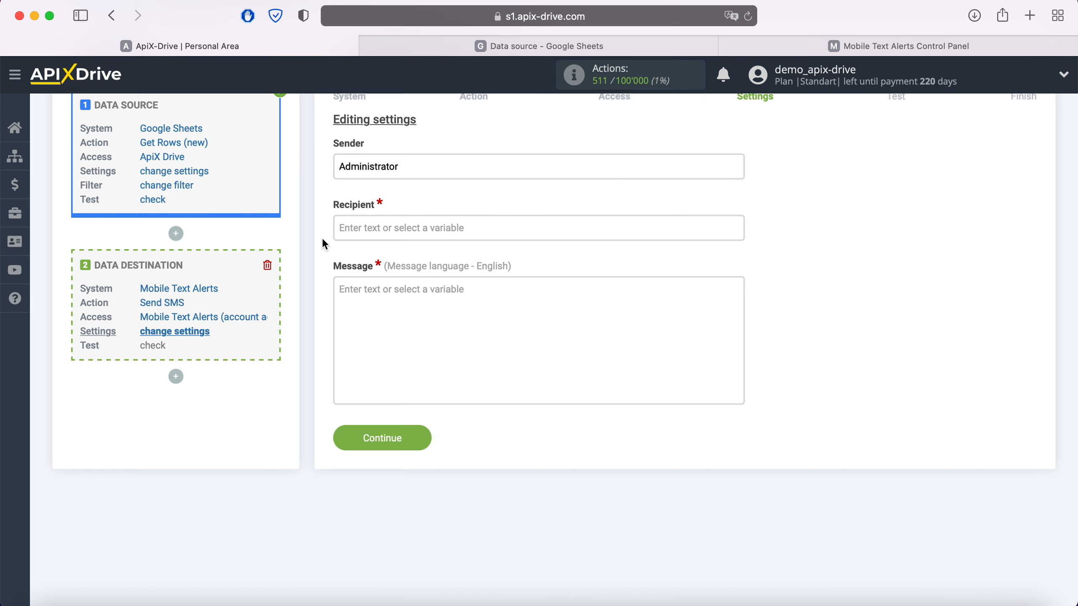
left_click(356, 228)
scroll(584, 308, "down", 3)
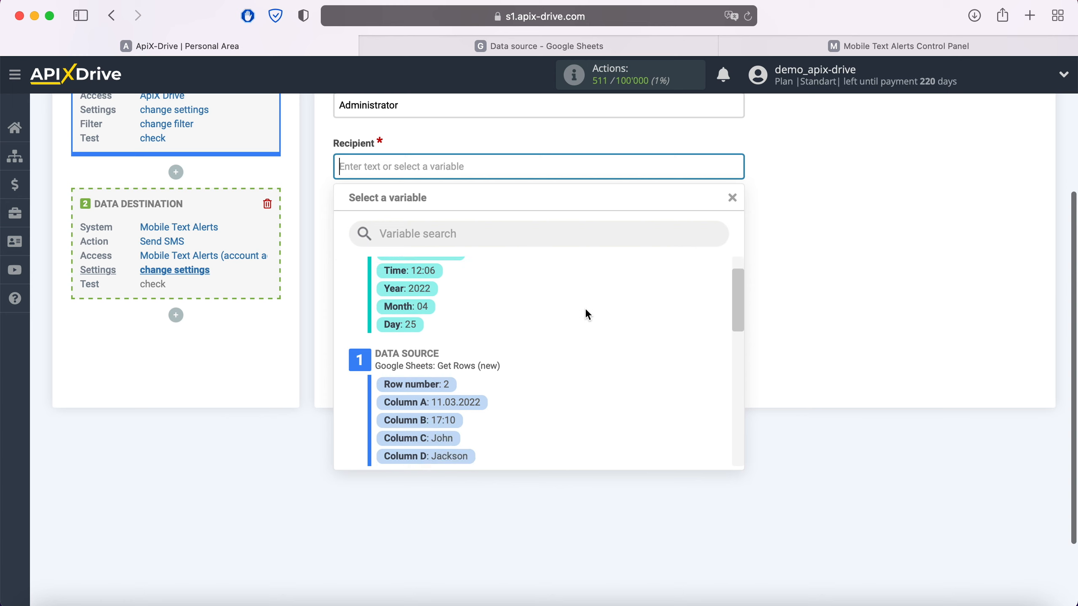
left_click(495, 425)
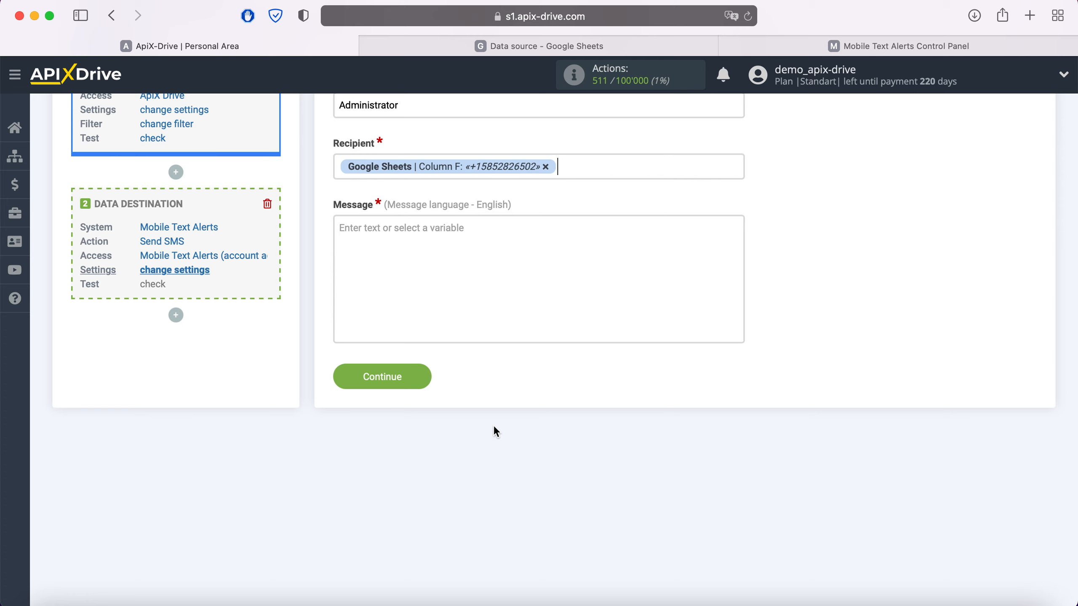
Compose the message greeting from "Hi,", the Google Sheets Column C and Column D variables, and a closing "!".
left_click(409, 240)
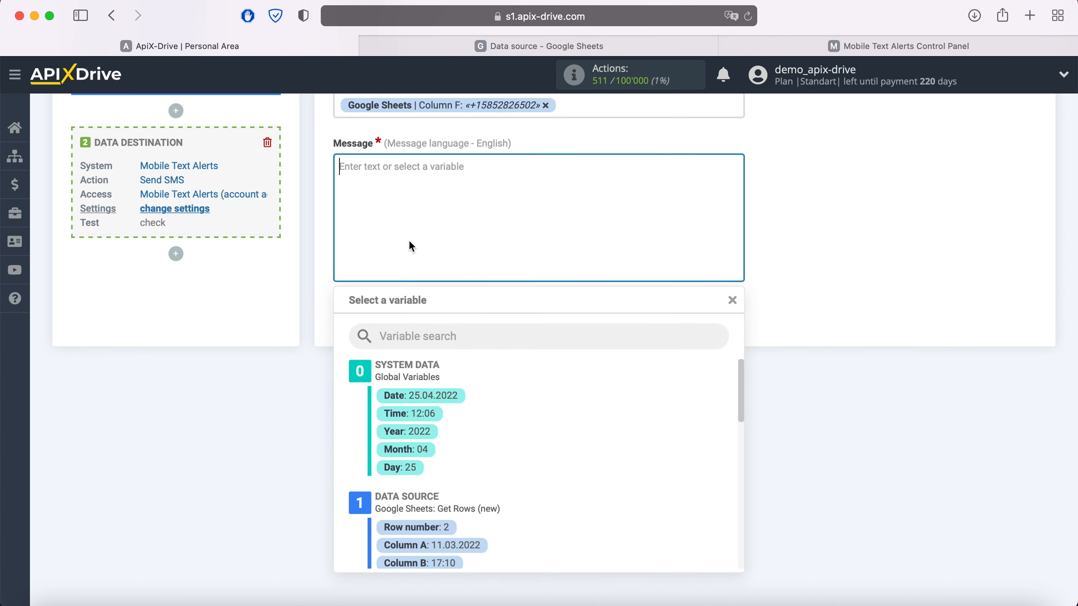
type("Hi,")
scroll(551, 411, "down", 3)
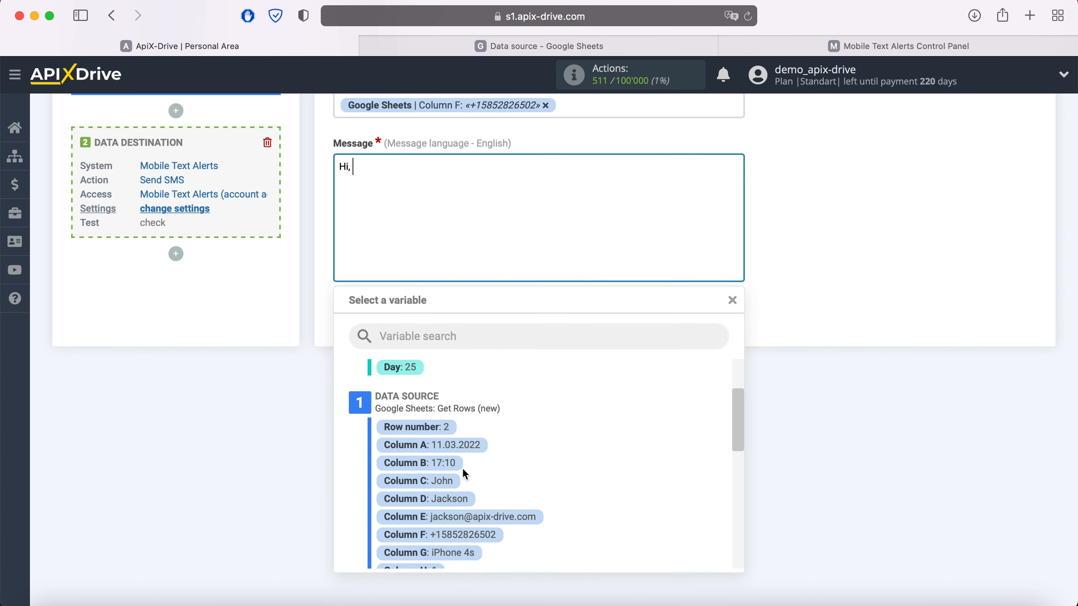
left_click(424, 482)
left_click(560, 175)
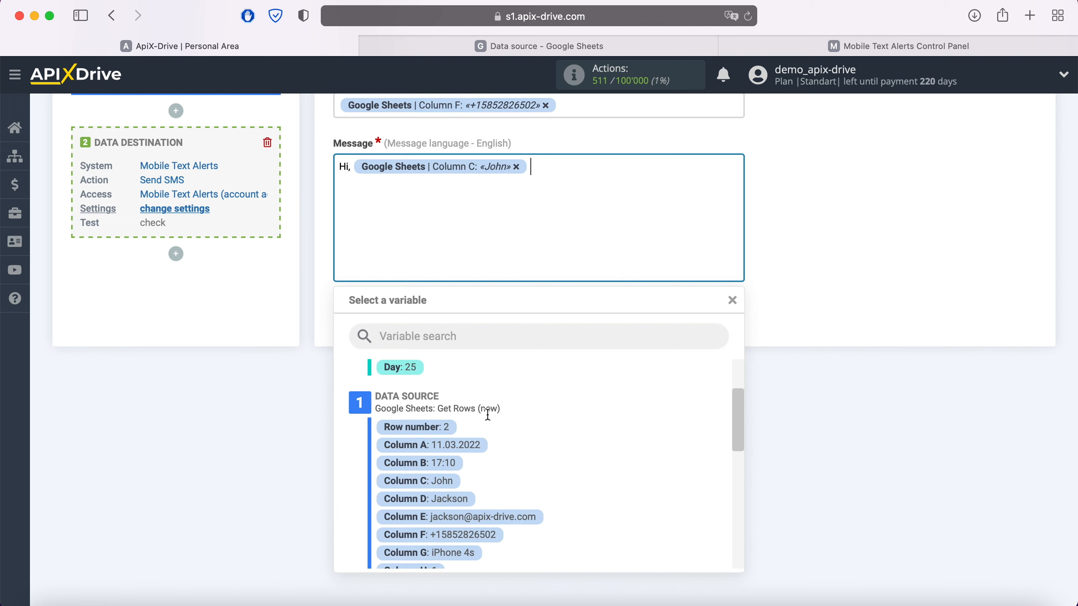
left_click(456, 500)
type("!")
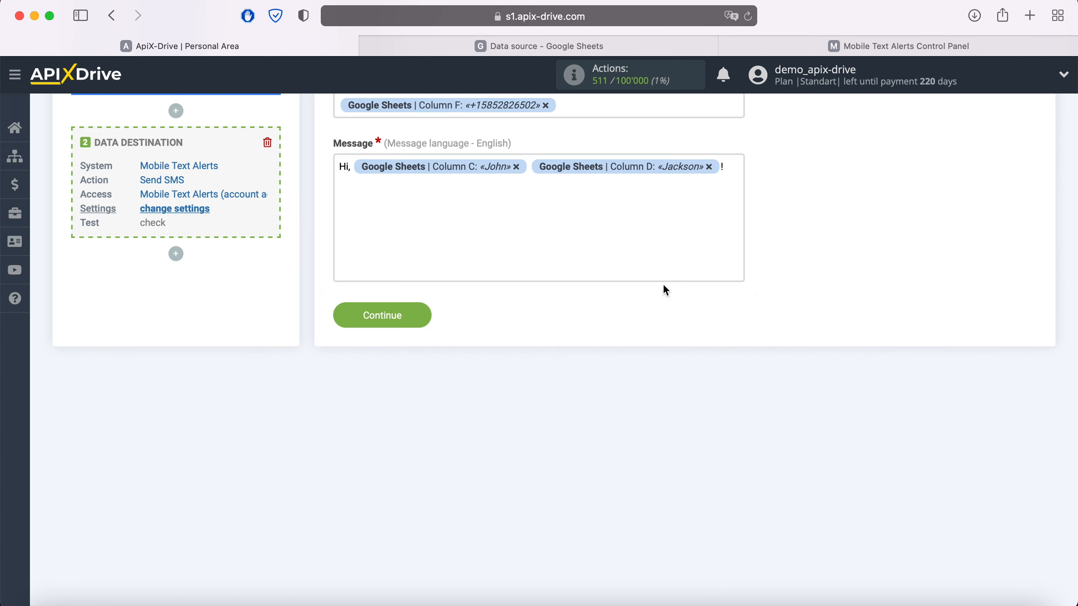
Add the Google Sheets Column K variable after the greeting in the message and continue to the test stage.
left_click(725, 169)
scroll(494, 468, "down", 2)
scroll(496, 475, "down", 1)
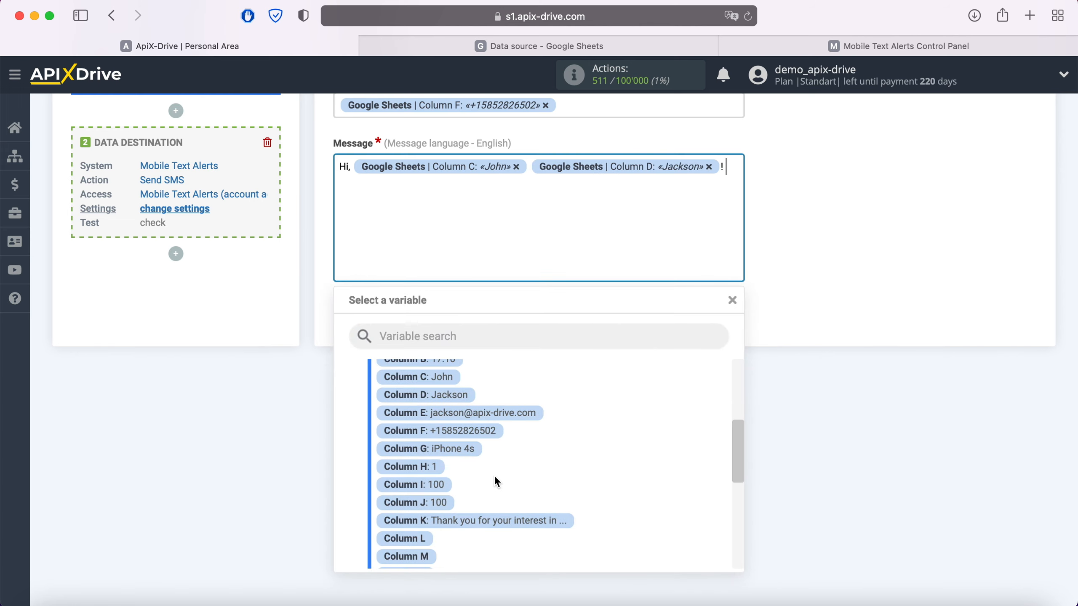
left_click(496, 520)
scroll(496, 522, "up", 3)
scroll(495, 519, "up", 2)
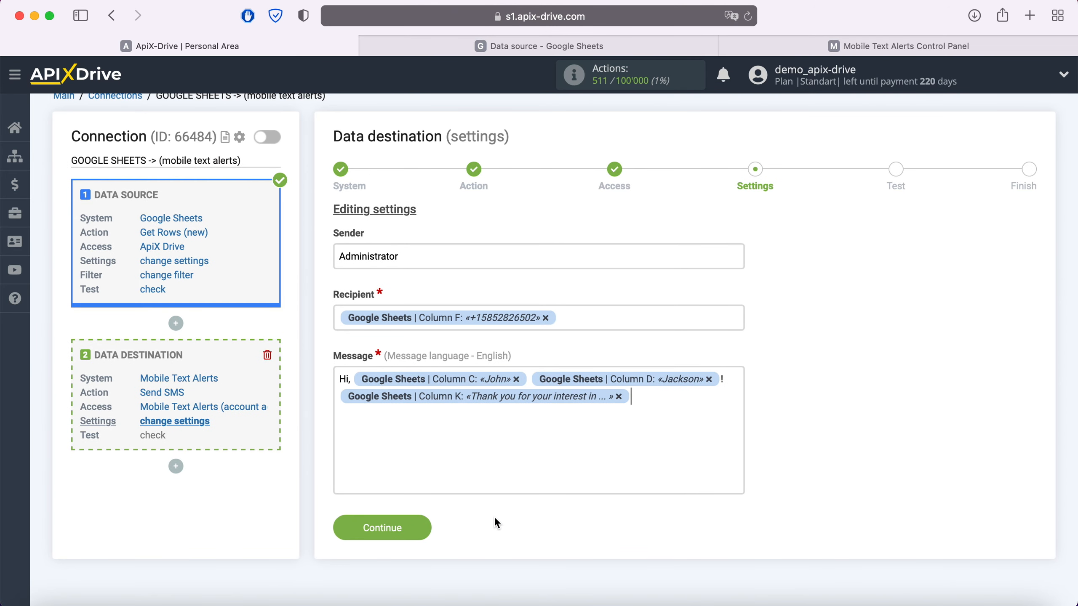
left_click(421, 529)
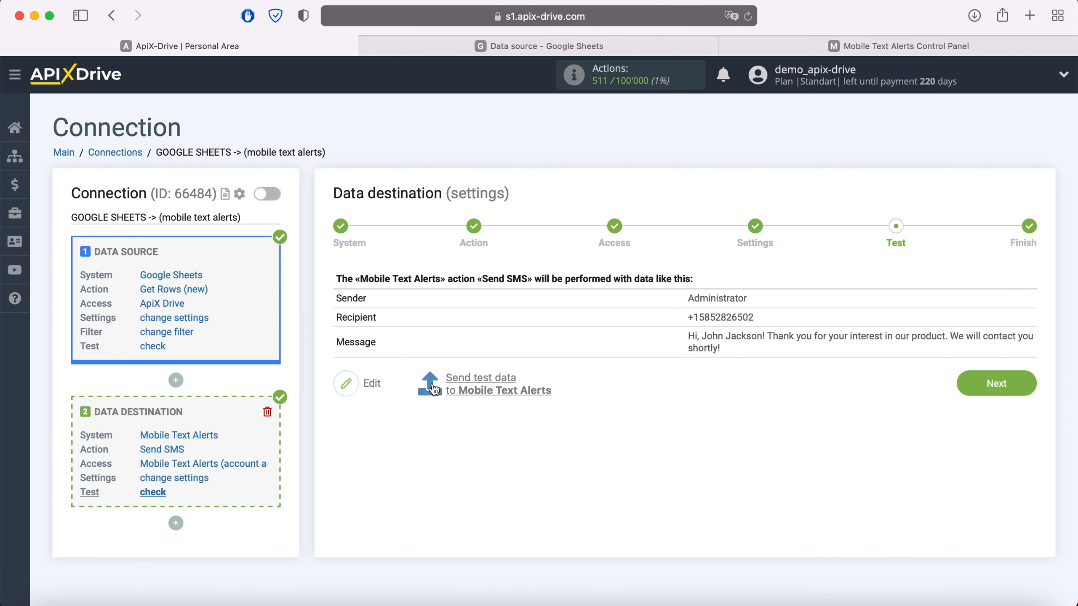
Send the test data to Mobile Text Alerts and check the SMS in its Sent Messages Report.
left_click(492, 385)
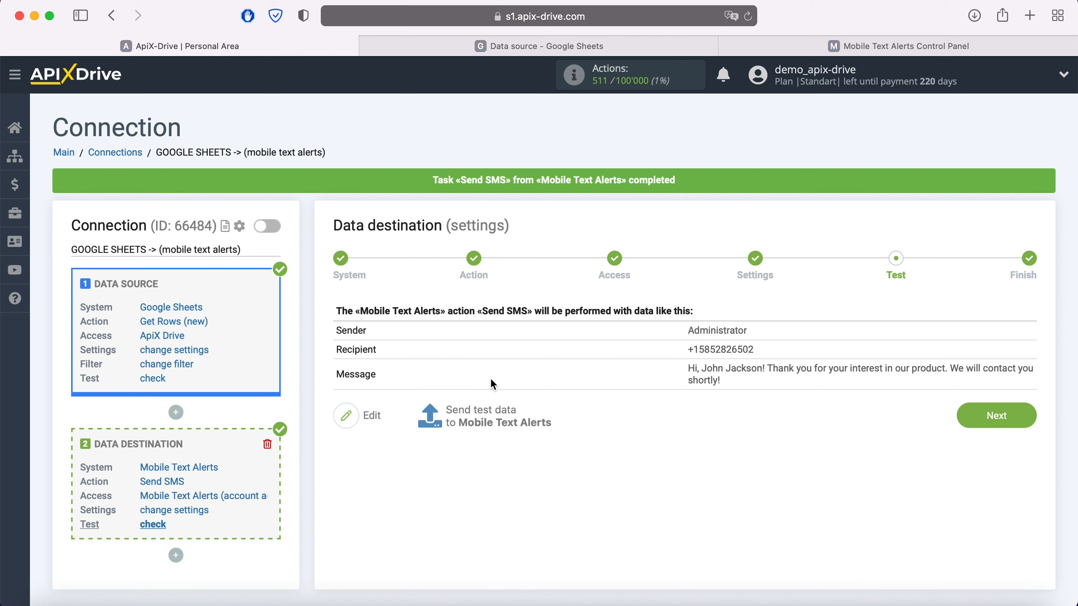
left_click(760, 39)
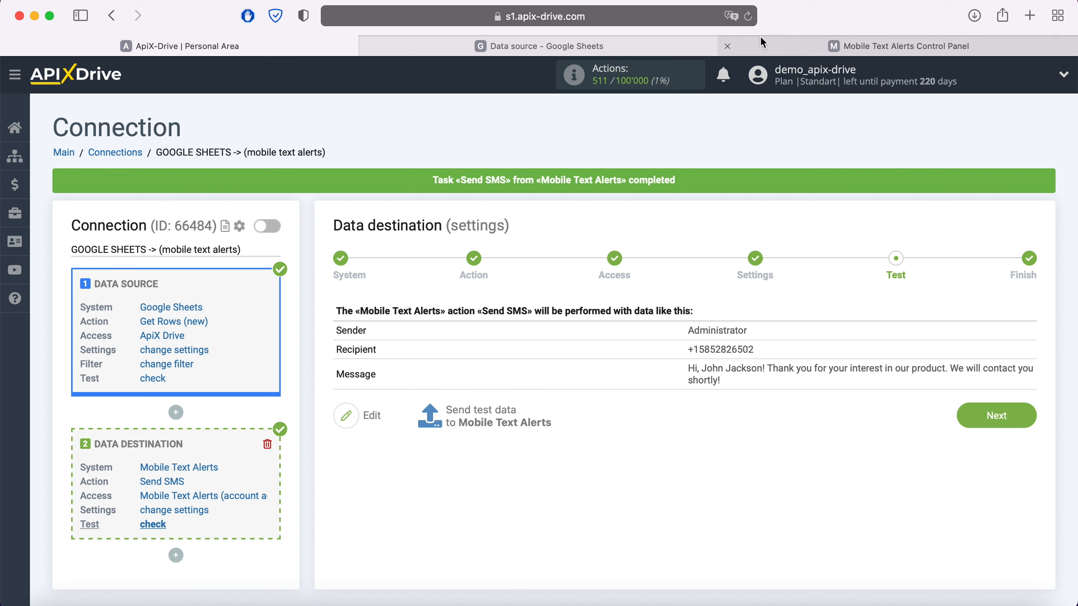
left_click(87, 381)
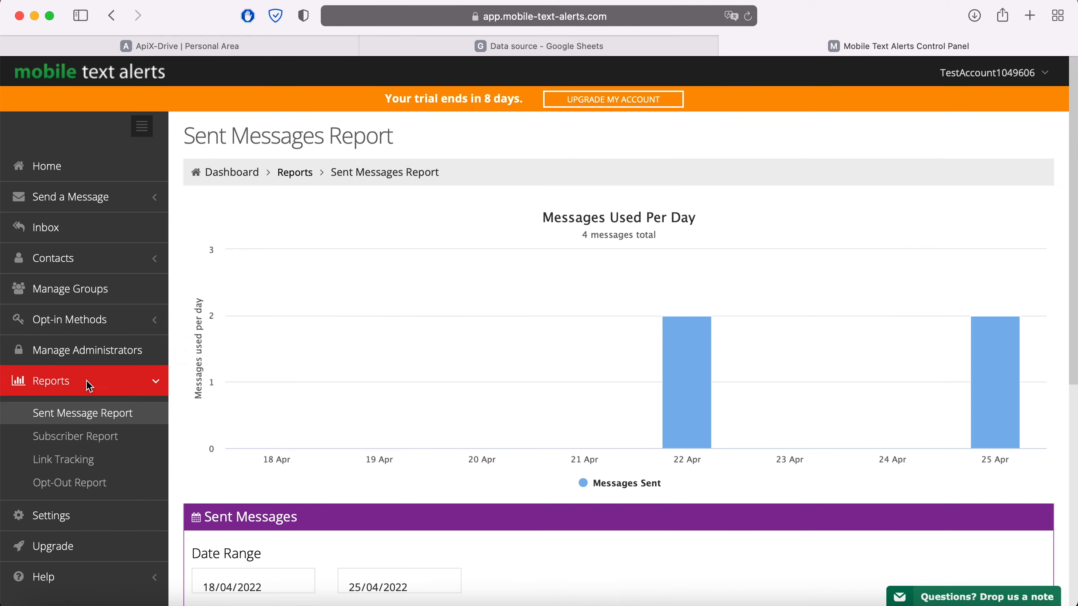
scroll(547, 310, "down", 7)
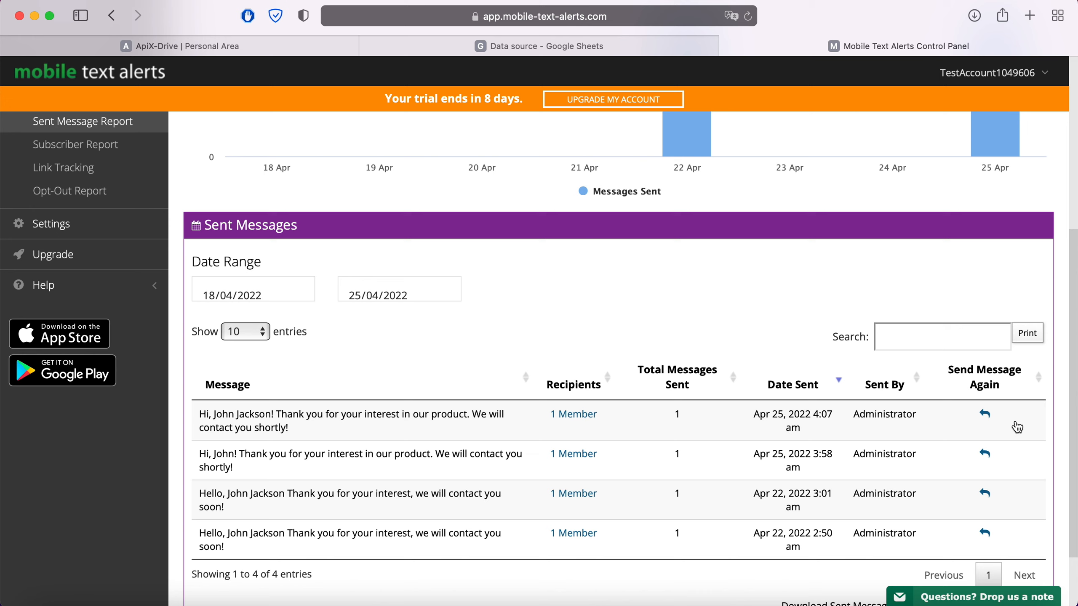
Return to ApiX-Drive, finish the data destination setup, and enable automatic updates for the connection.
left_click(250, 47)
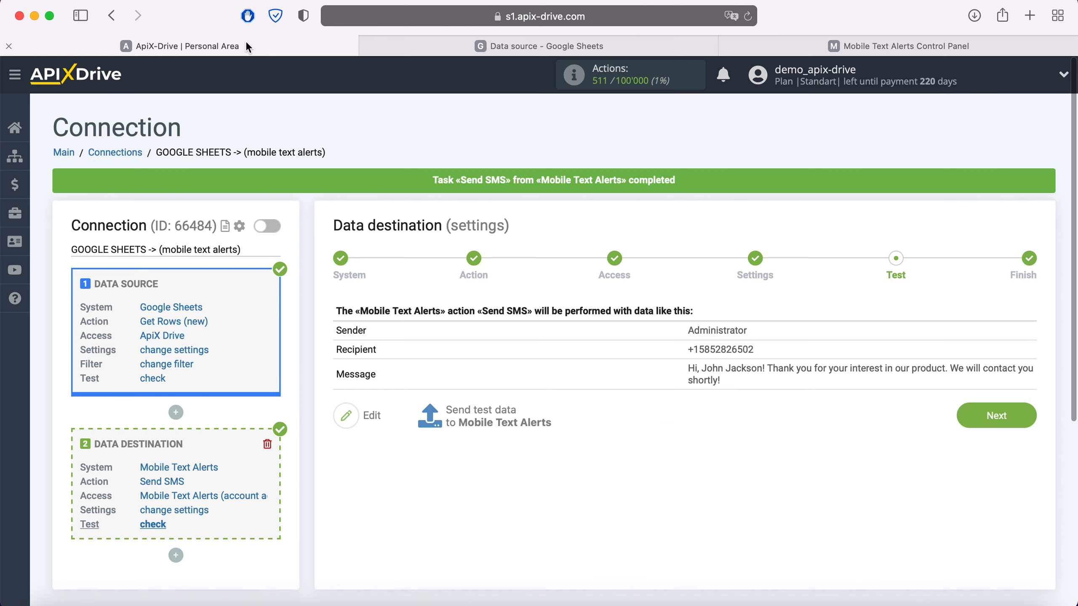
left_click(1030, 416)
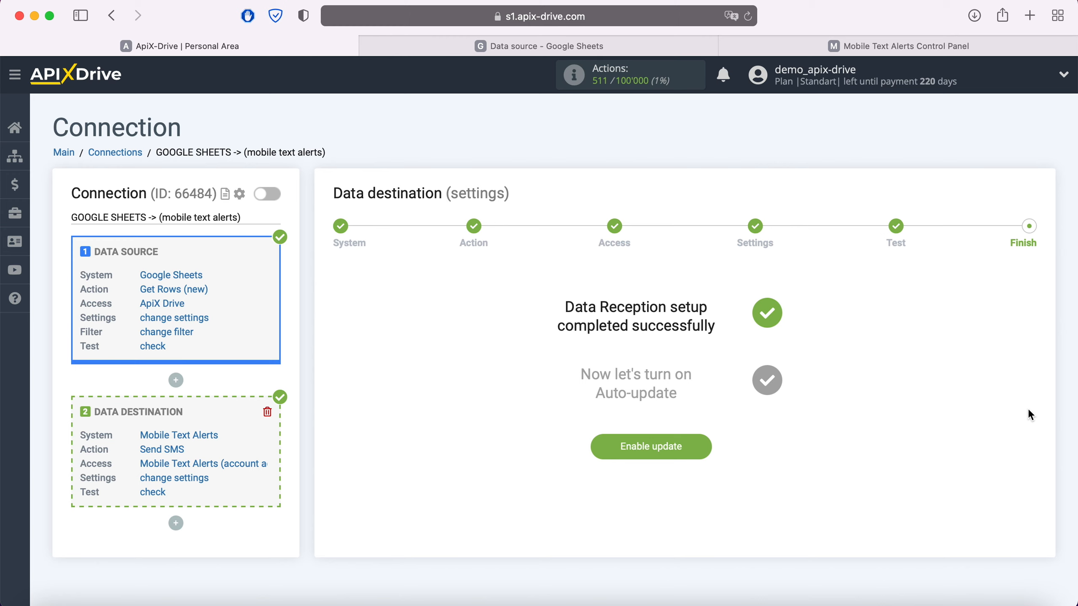
left_click(704, 442)
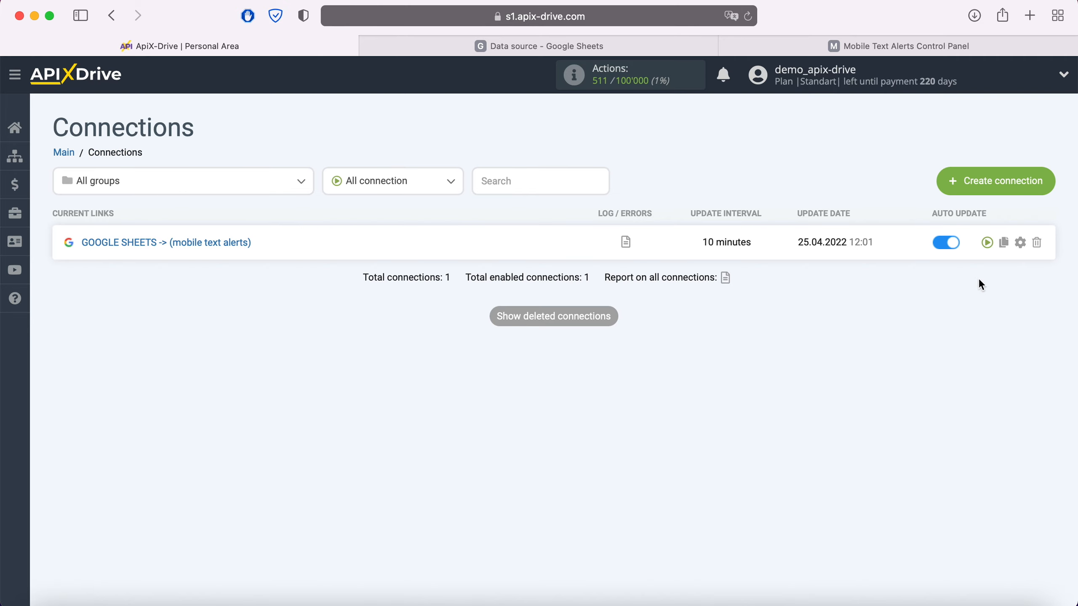
Set the update interval of the Google Sheets to Mobile Text Alerts connection to 5 minutes and save it.
left_click(1021, 242)
left_click(653, 336)
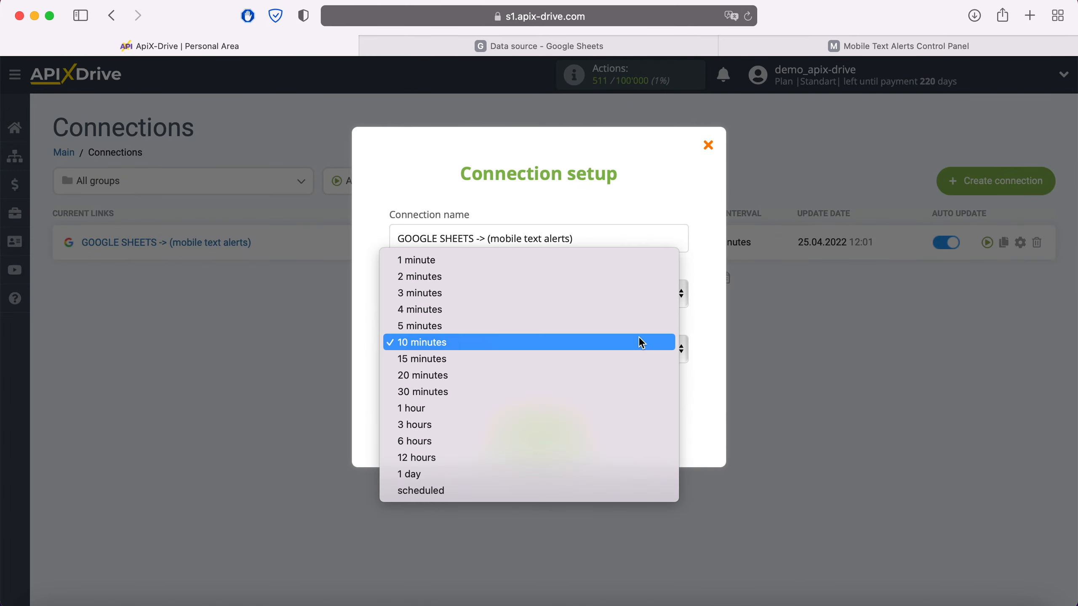
left_click(605, 326)
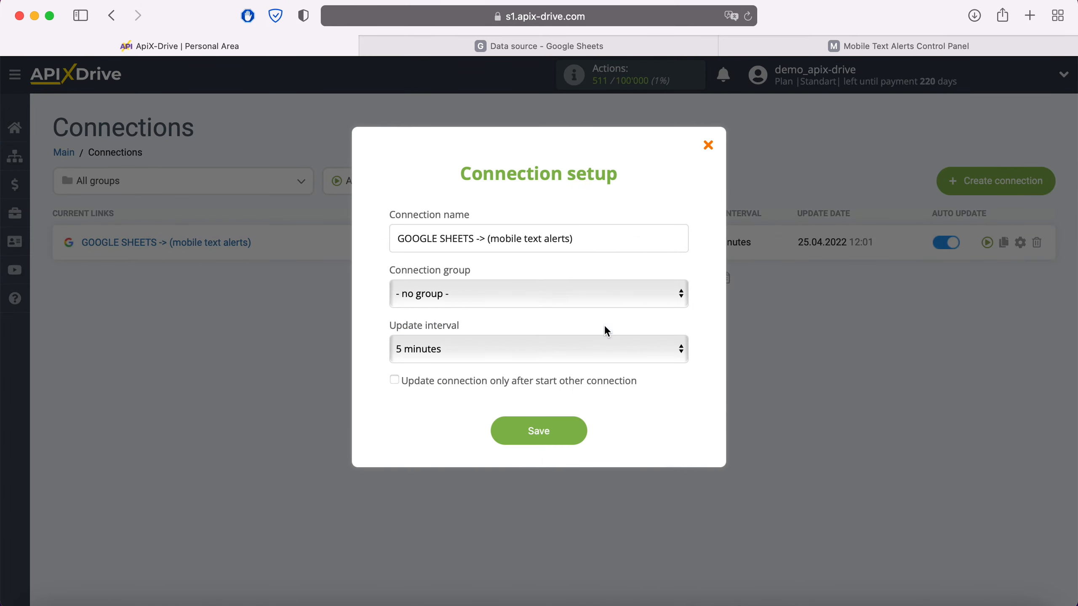
left_click(579, 424)
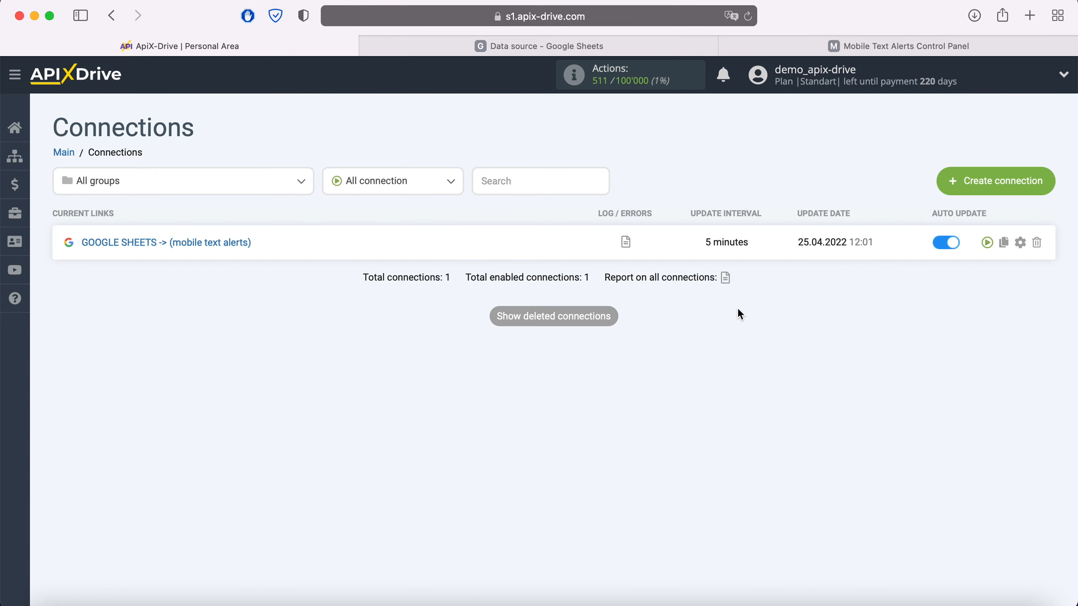